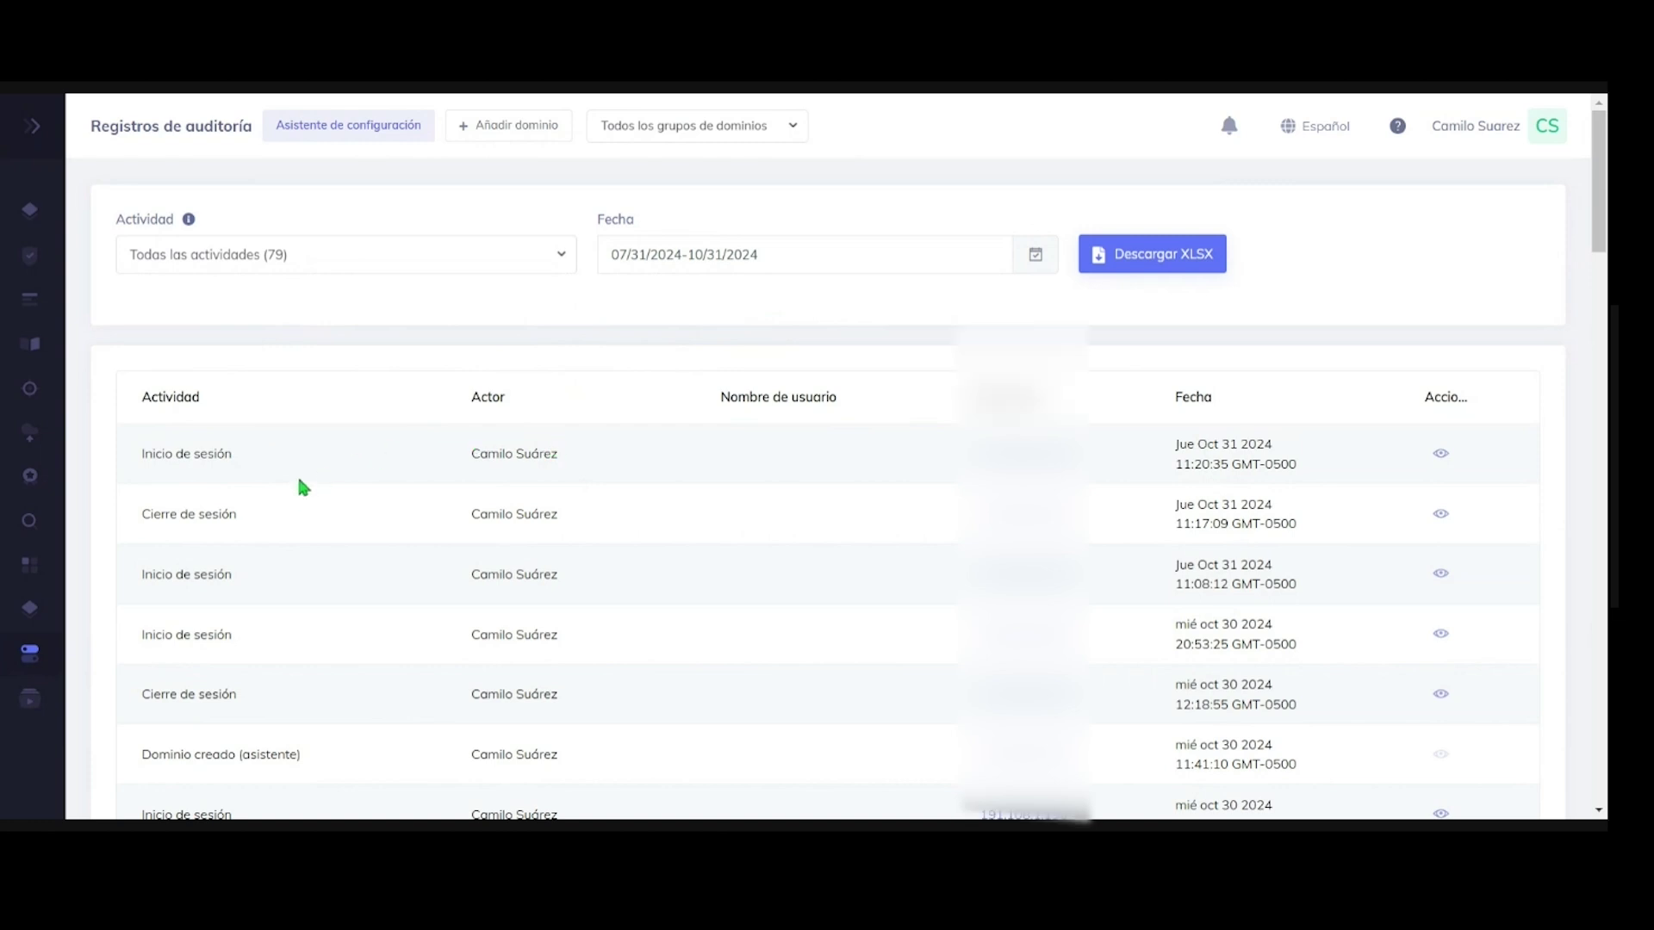
# Browse the audit log entries and view the details of the most recent Inicio de sesión record
pyautogui.scroll(-1, 203, 541)
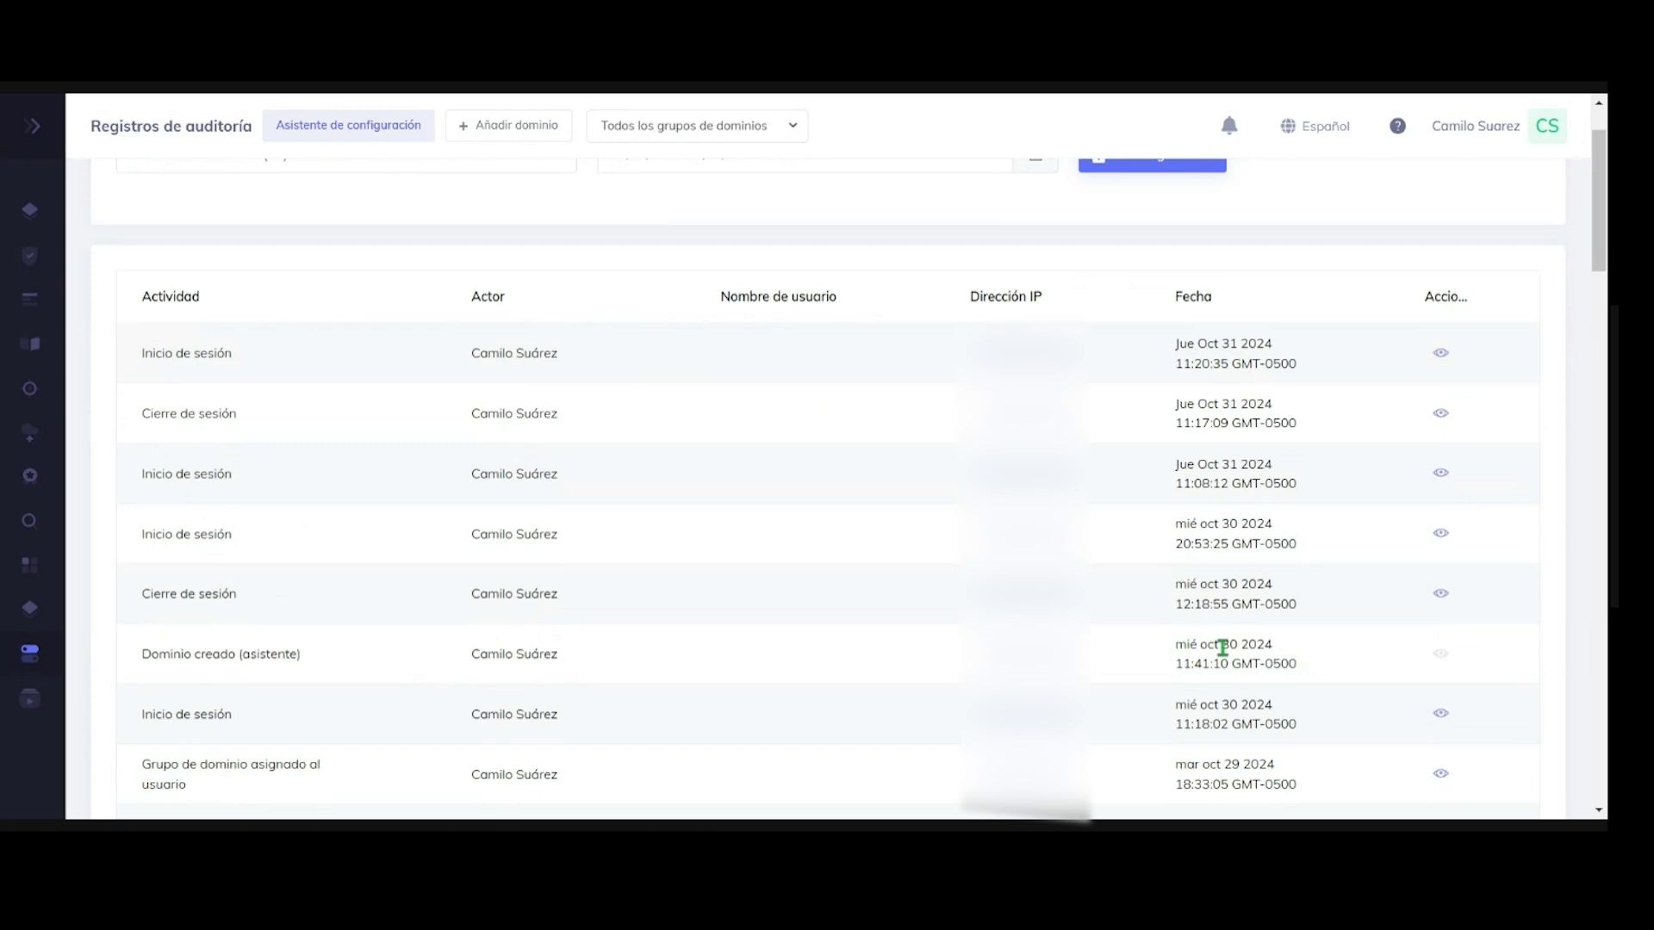
pyautogui.scroll(-2, 1222, 648)
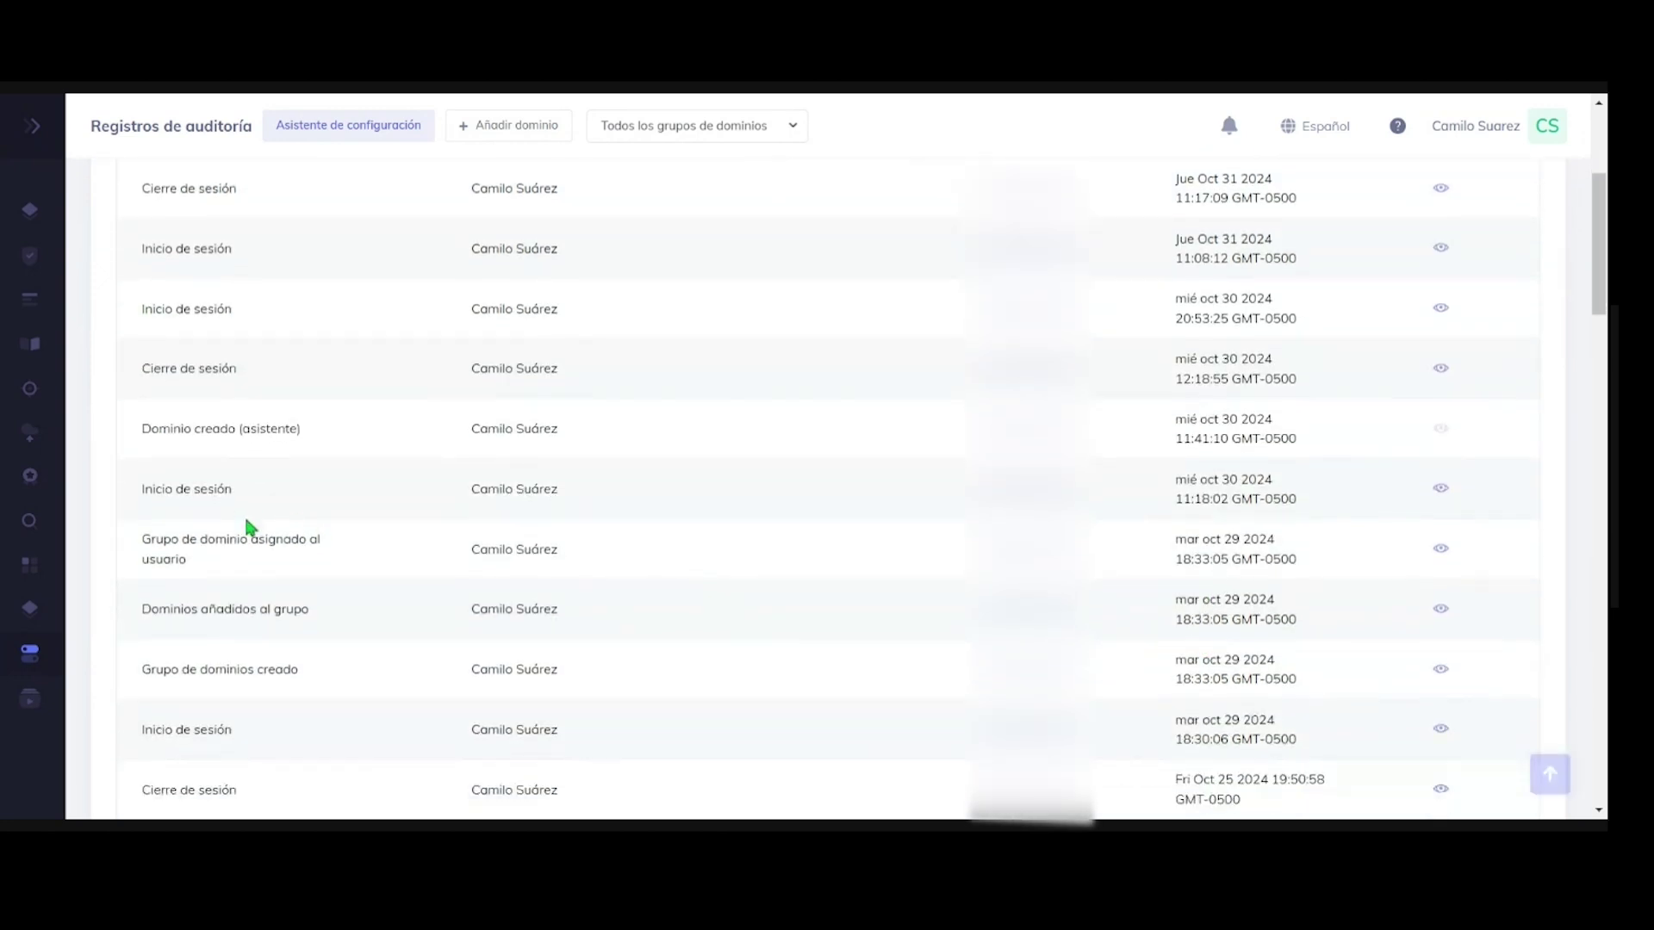
pyautogui.scroll(-1, 248, 527)
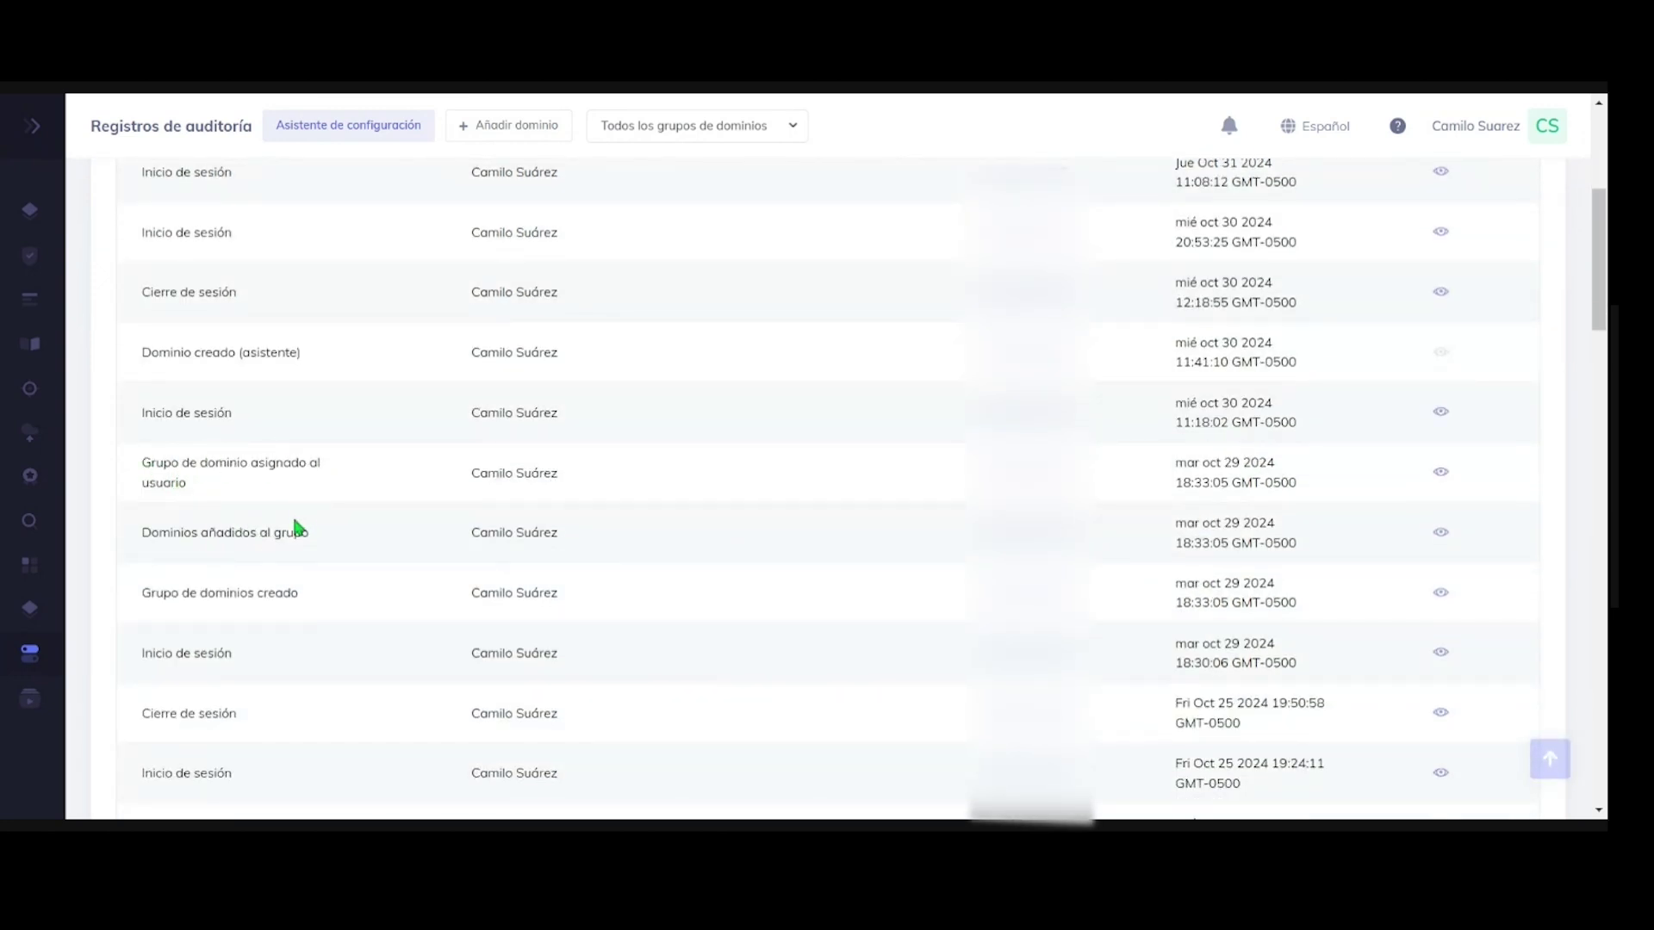
pyautogui.scroll(-2, 258, 589)
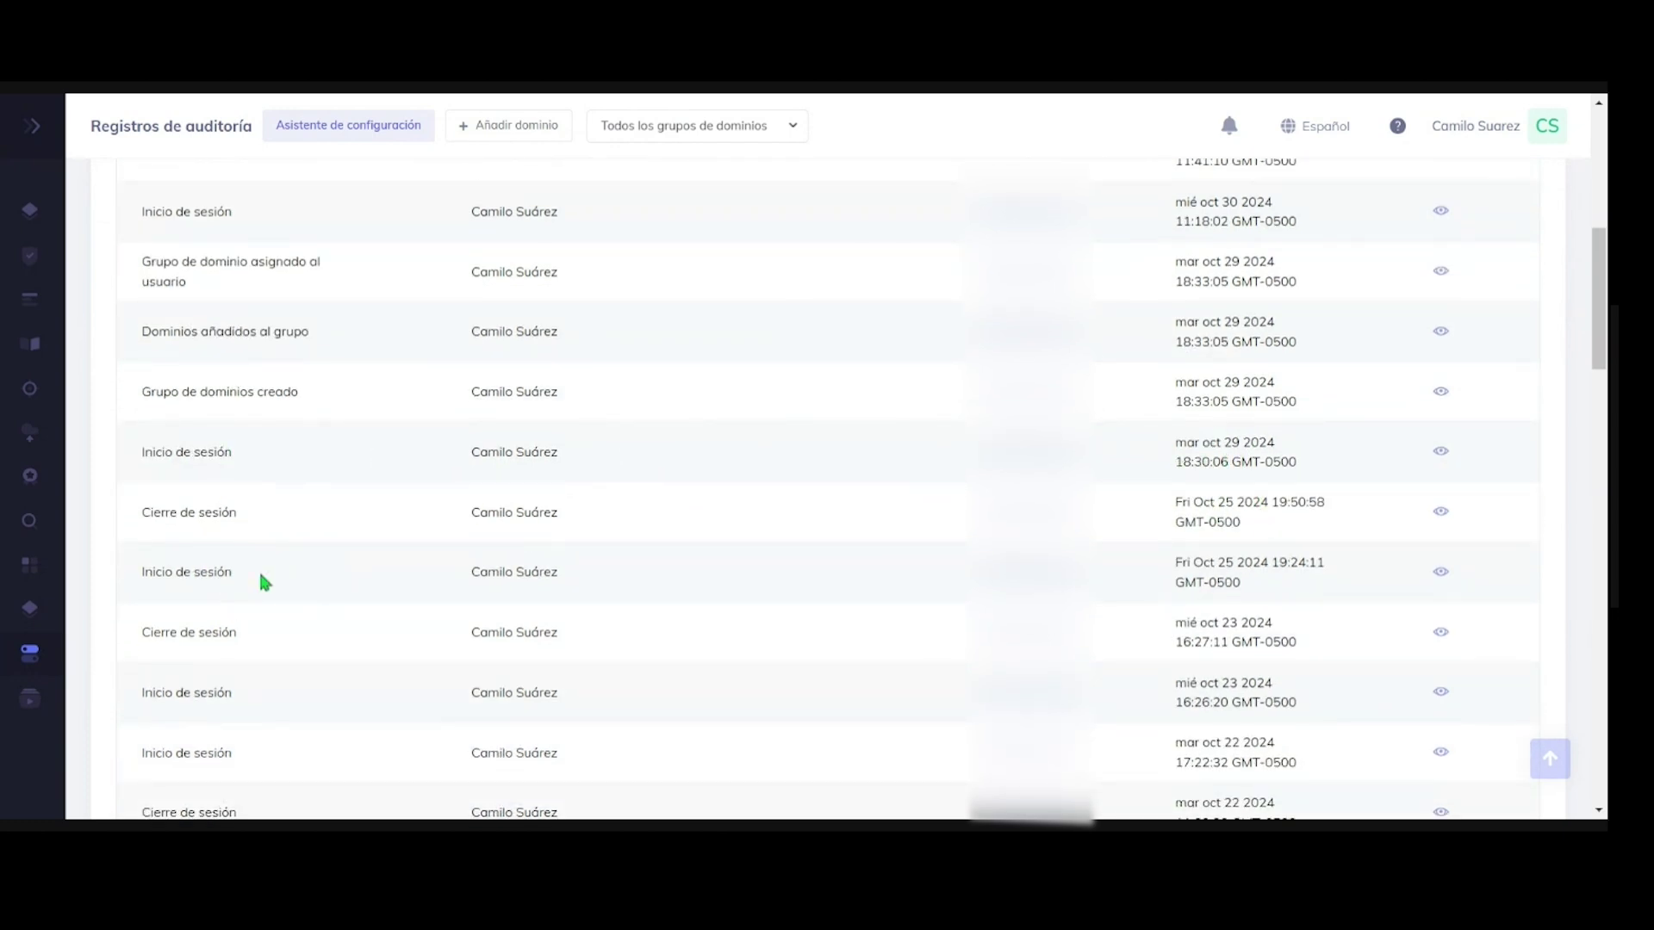
pyautogui.scroll(7, 385, 613)
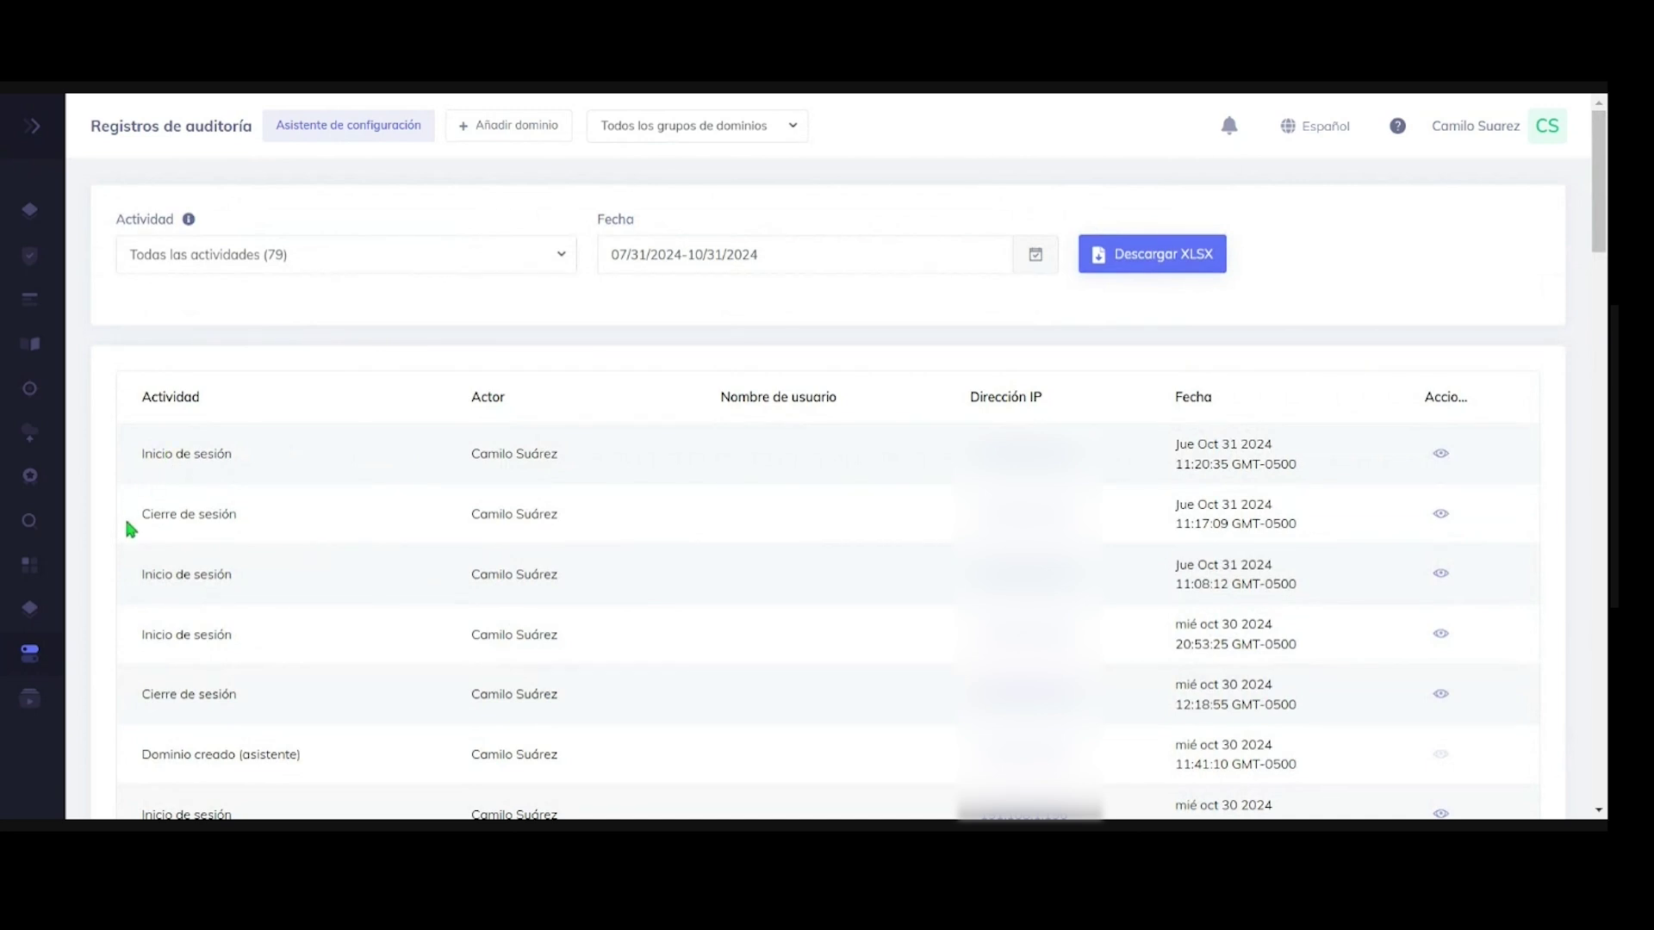
pyautogui.click(1440, 455)
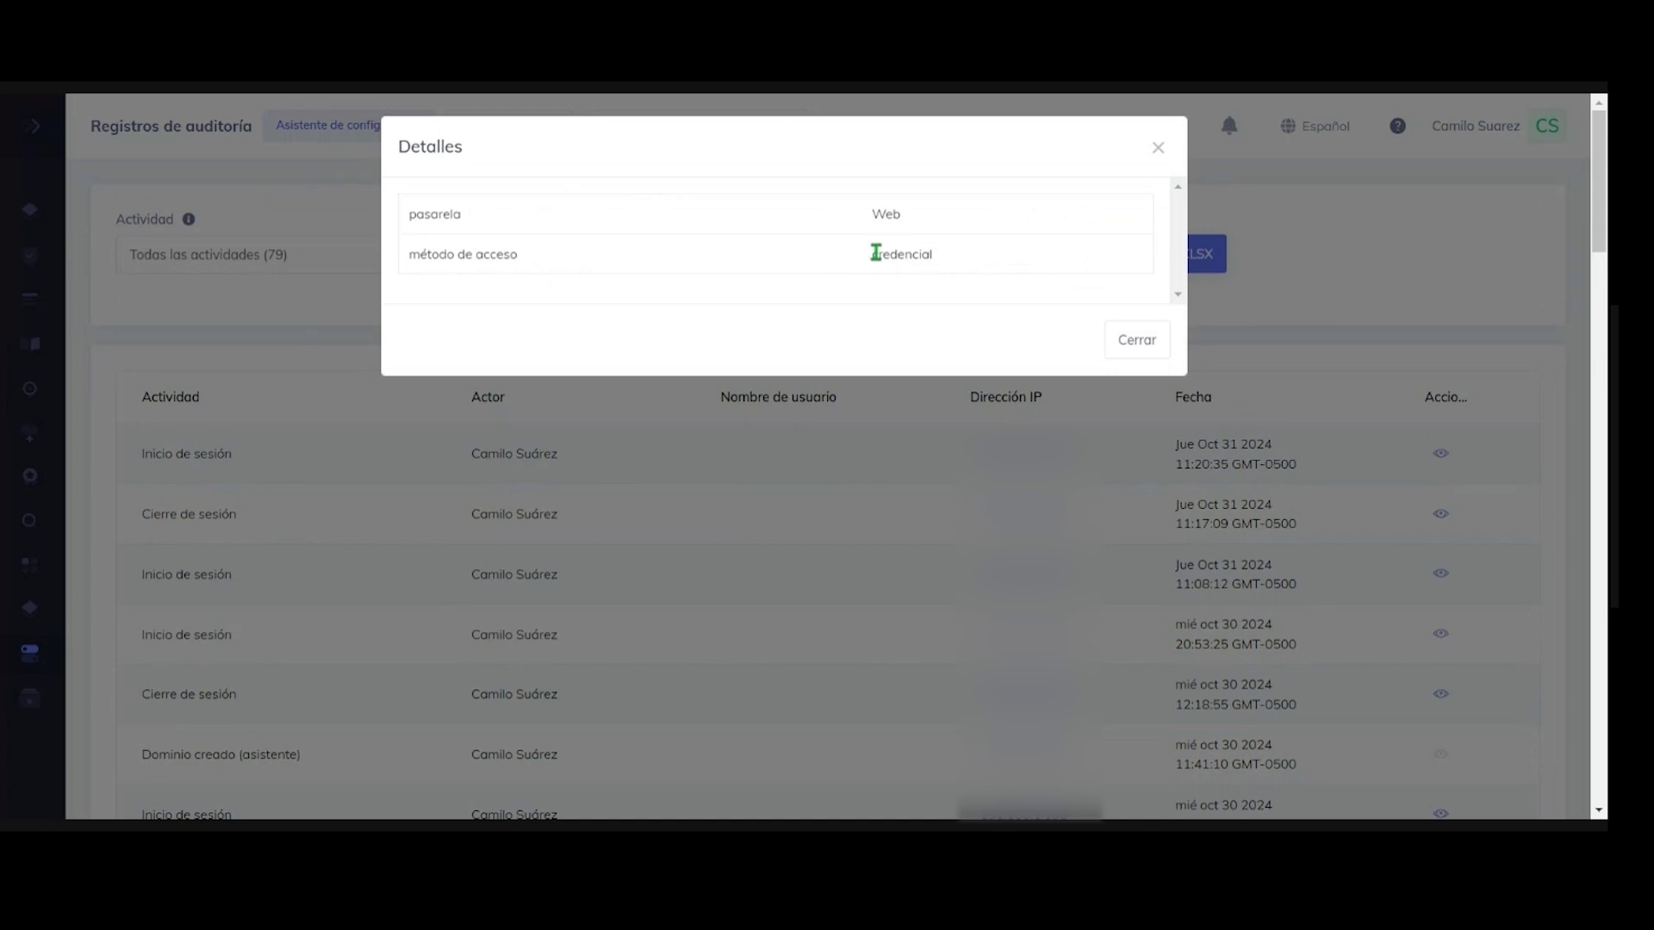
pyautogui.click(1127, 344)
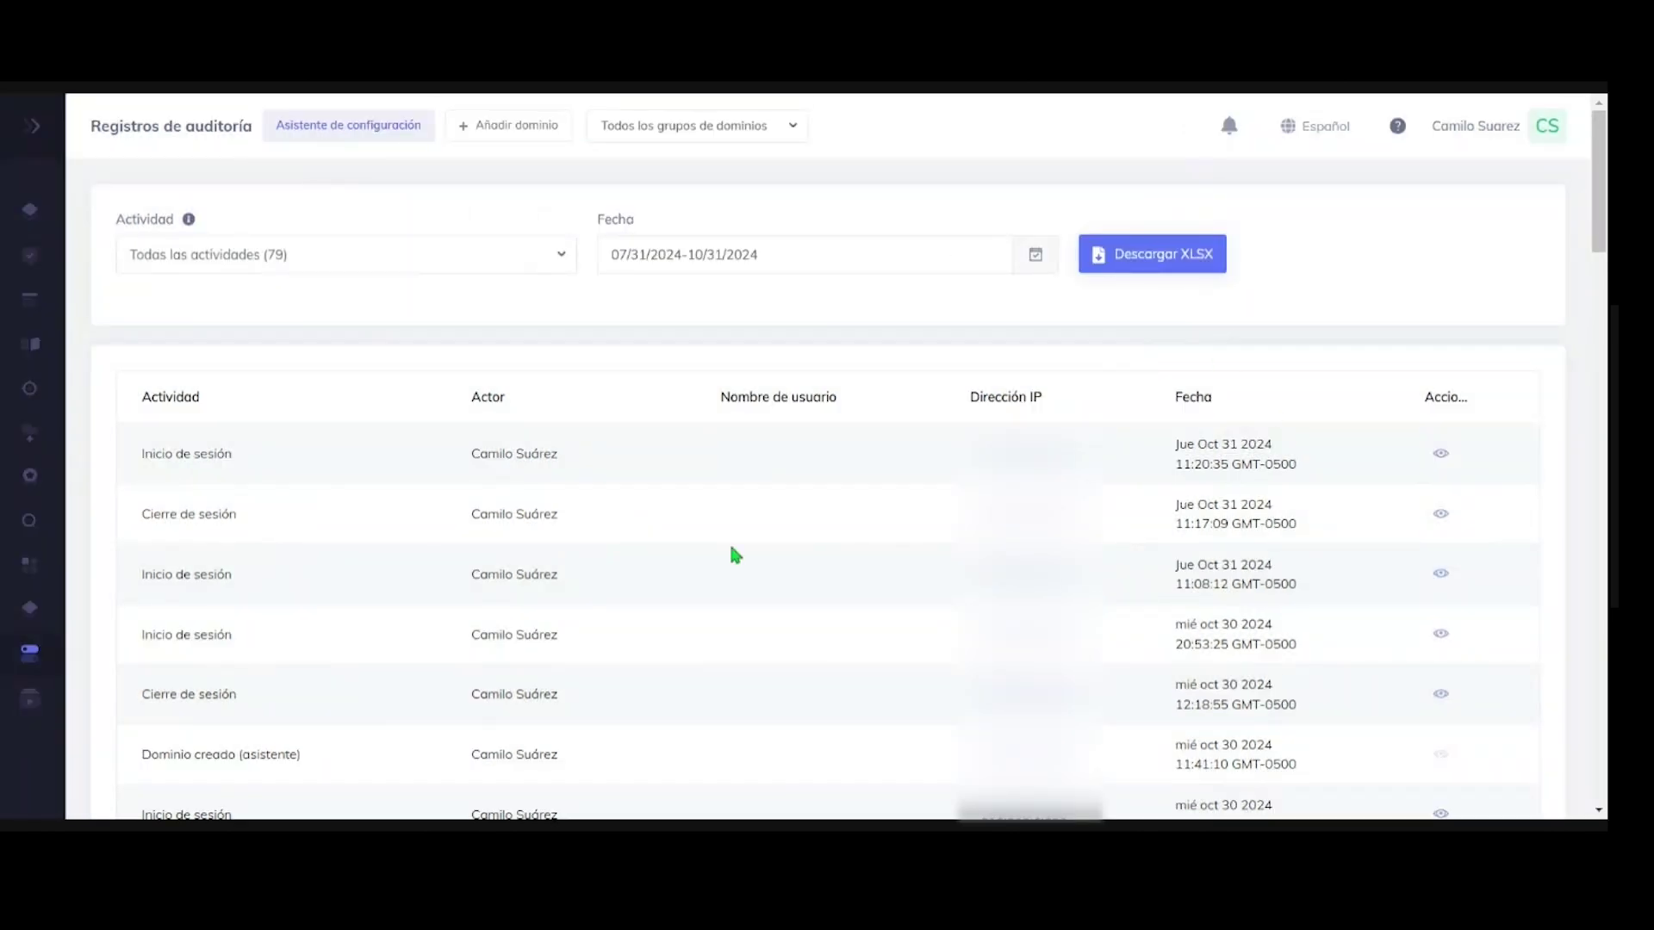
# View the details of the Grupo de dominio asignado al usuario and Grupo de dominios creado records from October 29, 2024
pyautogui.scroll(-4, 384, 508)
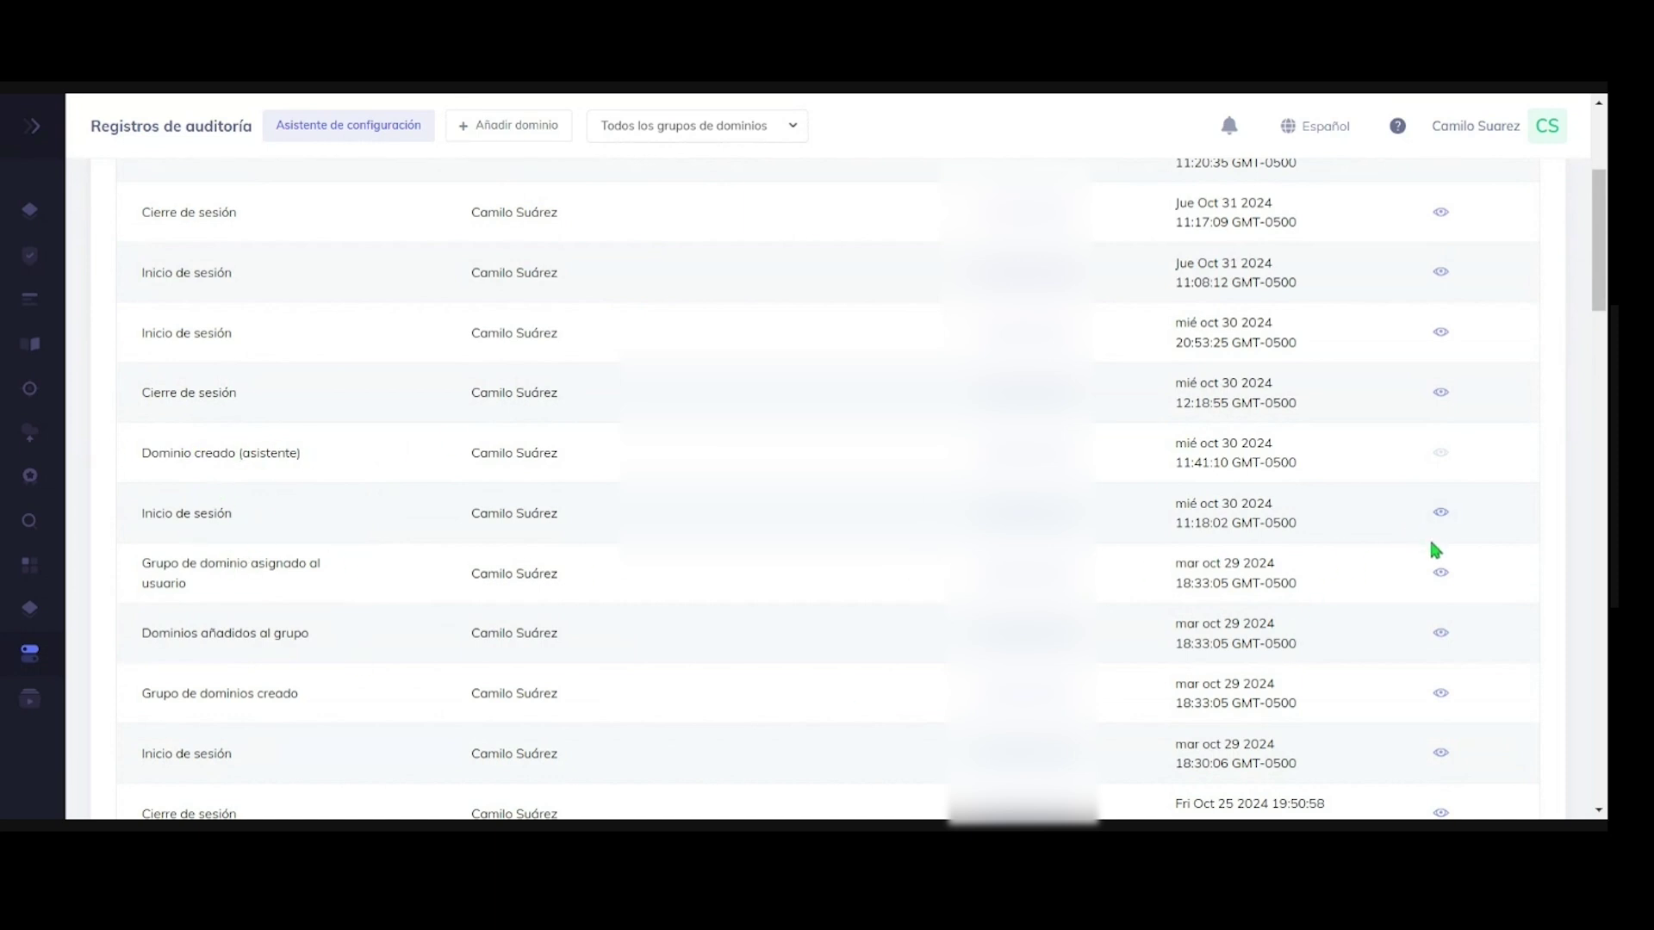
pyautogui.click(1440, 572)
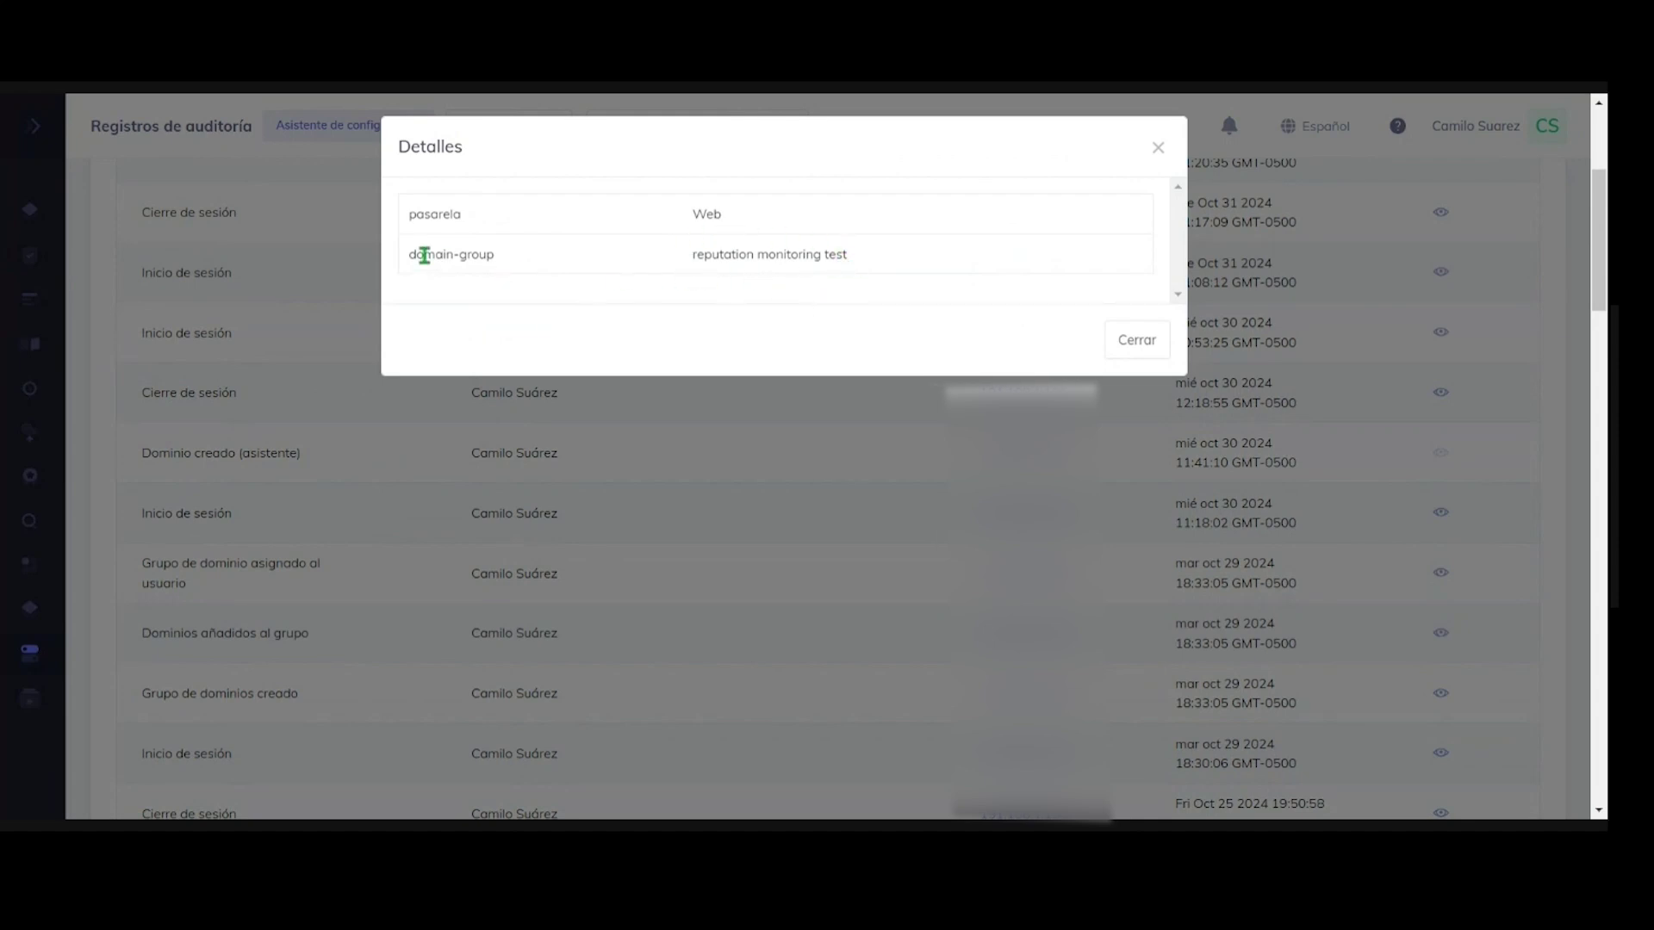
pyautogui.click(1122, 343)
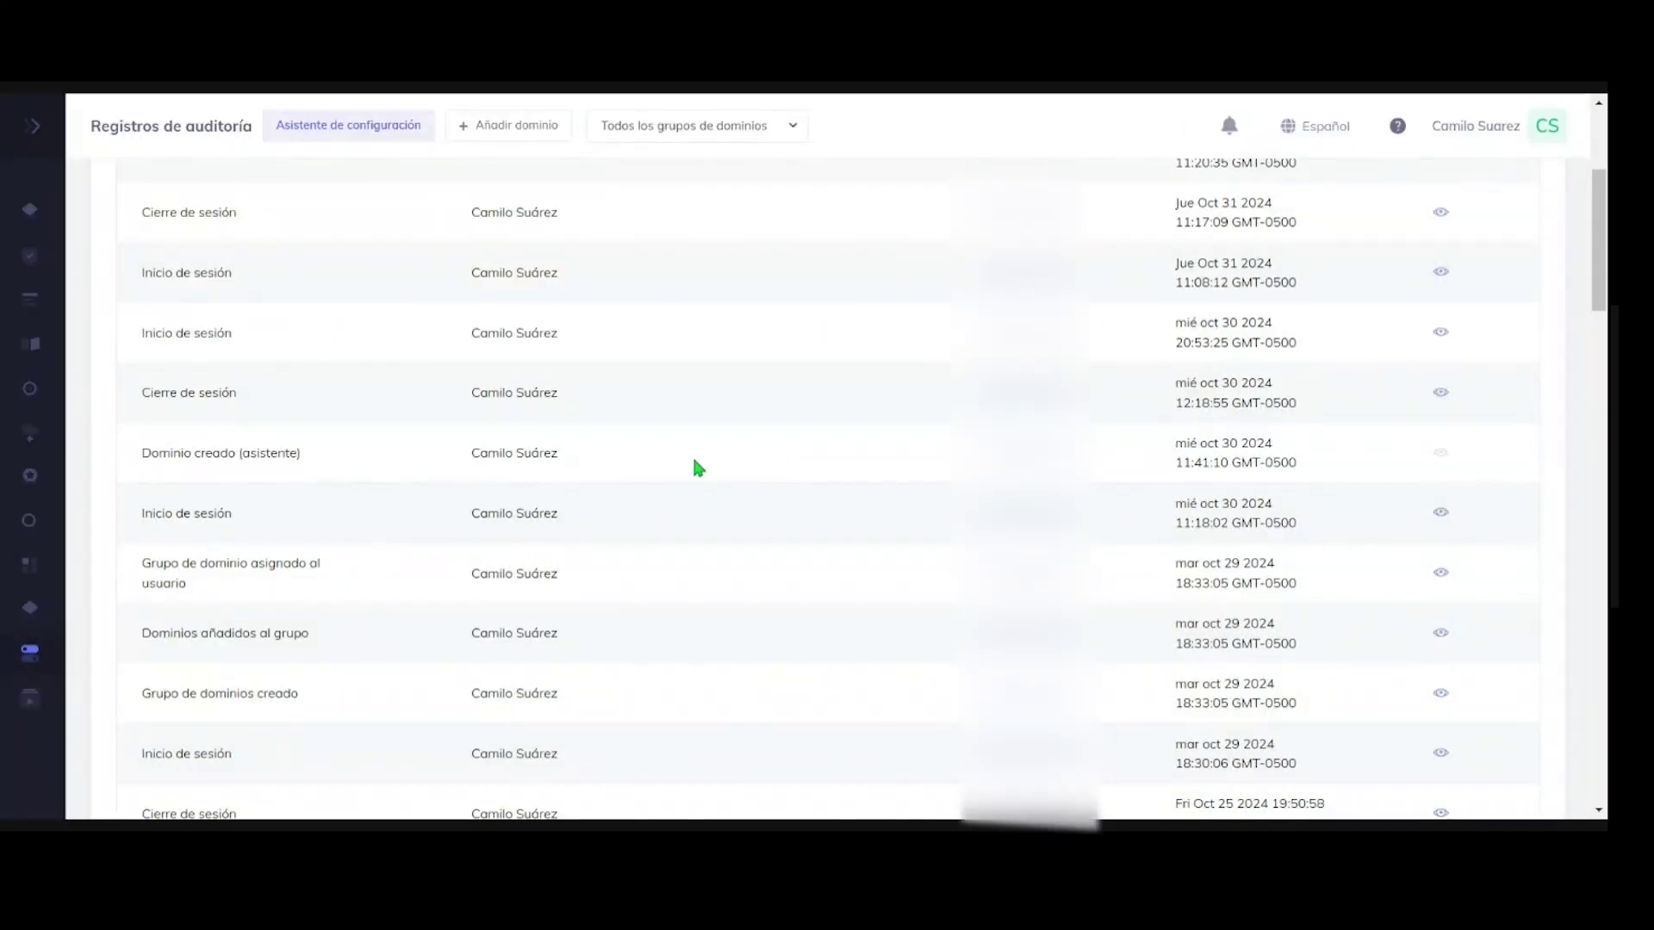
pyautogui.scroll(-3, 695, 461)
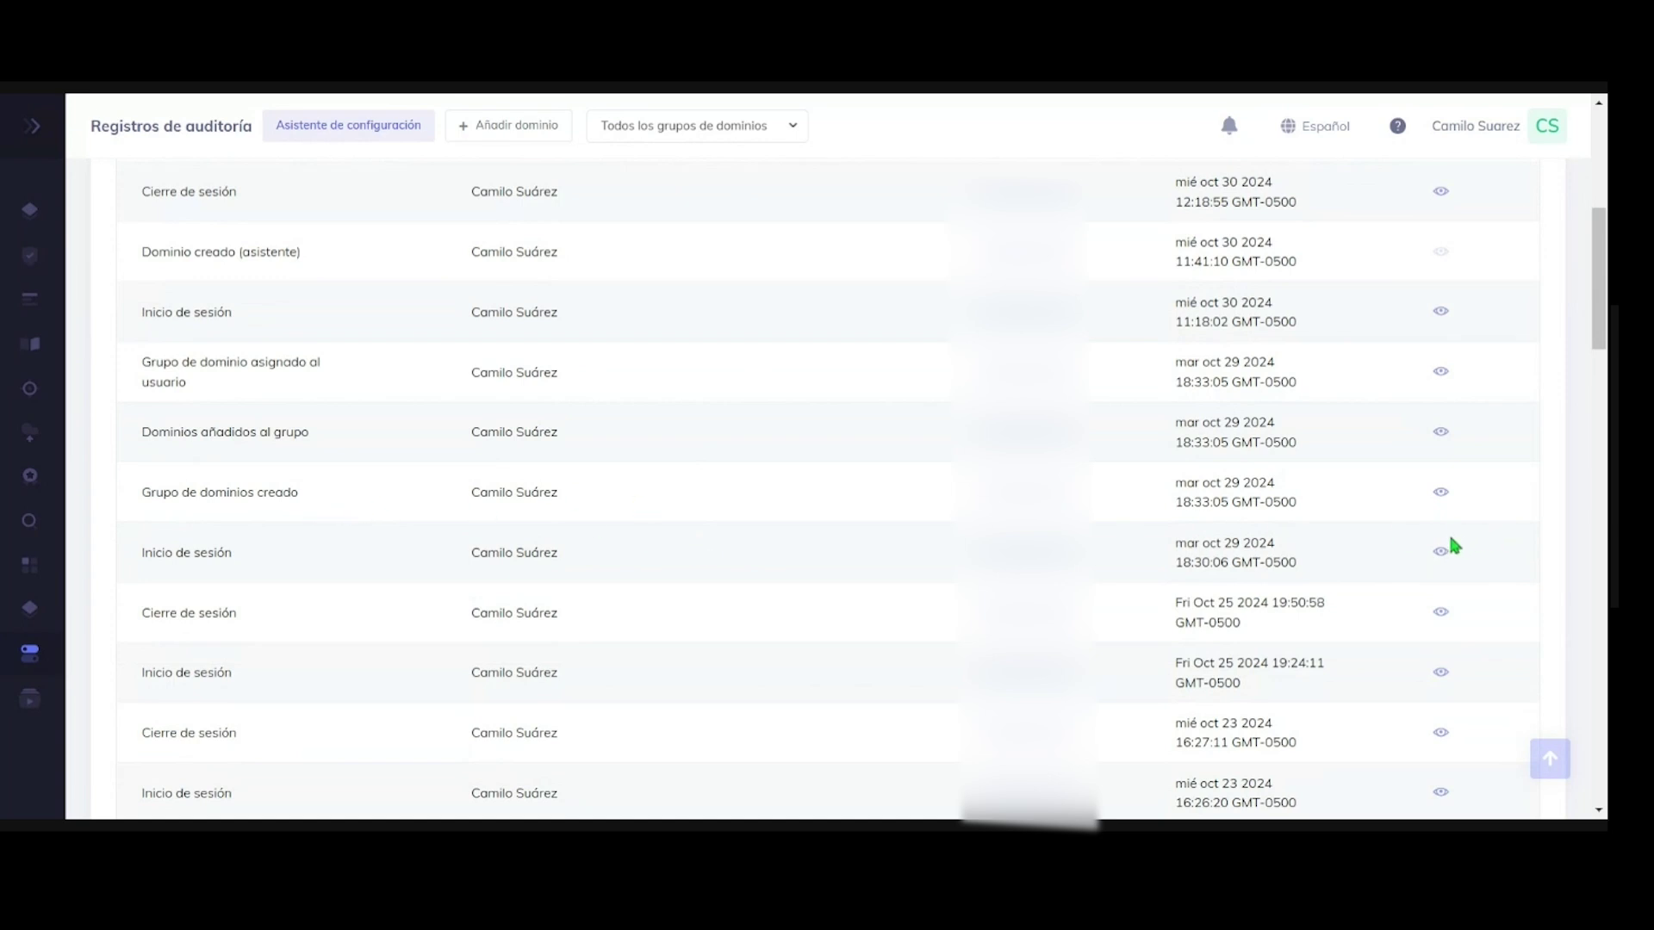
pyautogui.click(1440, 492)
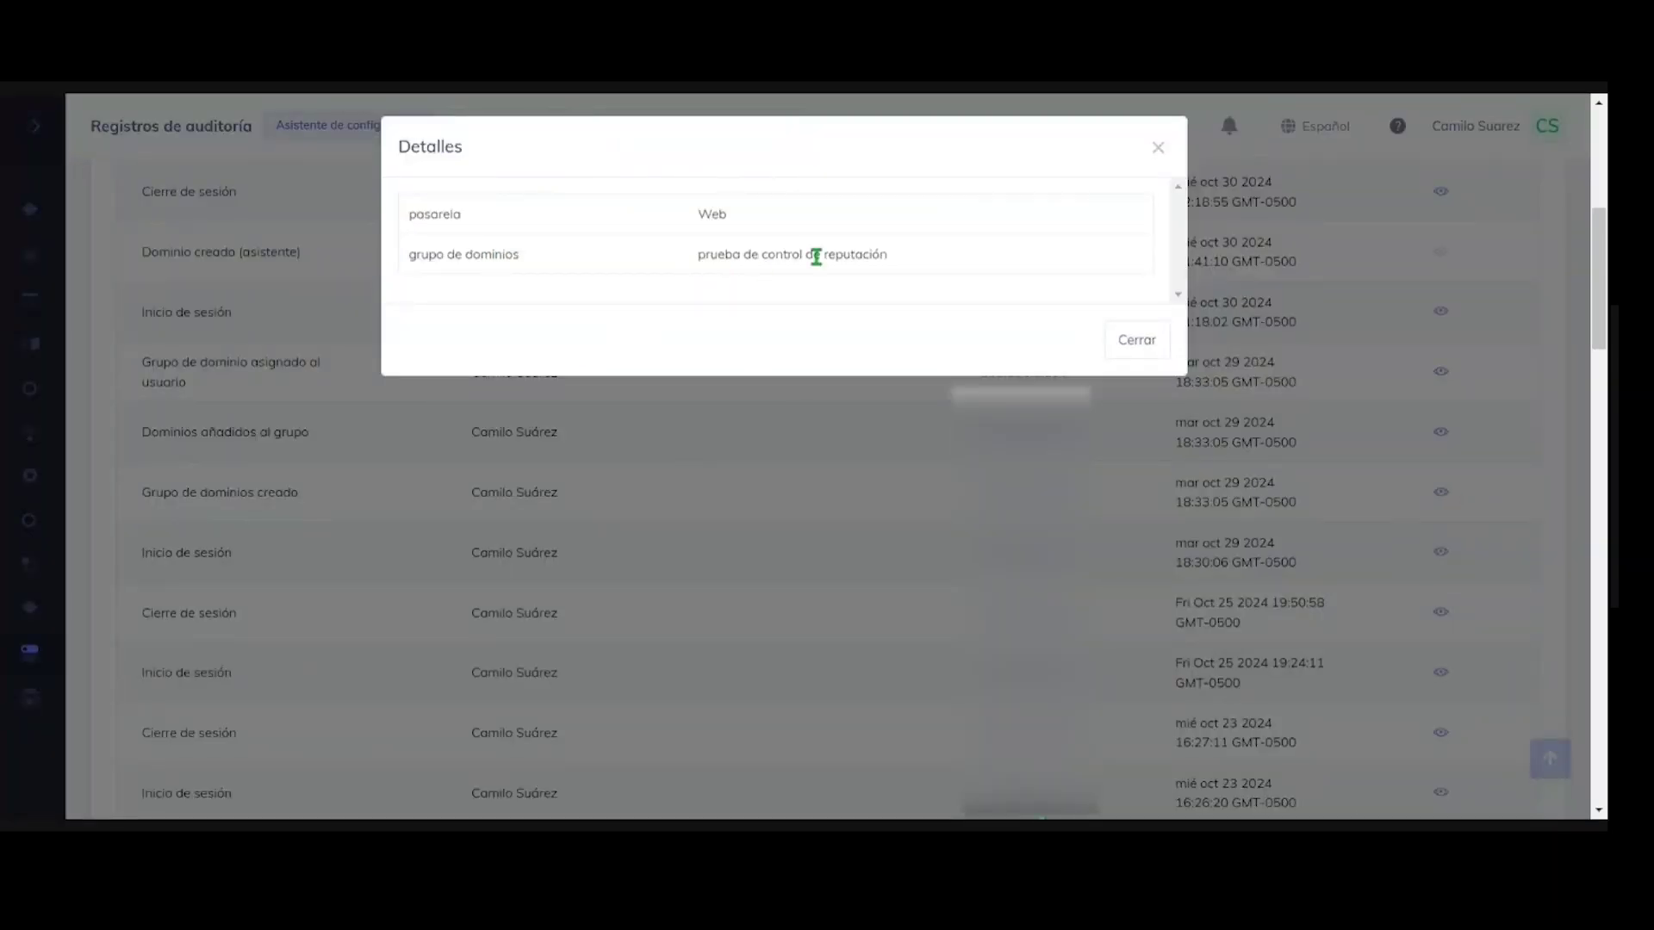
pyautogui.click(1128, 341)
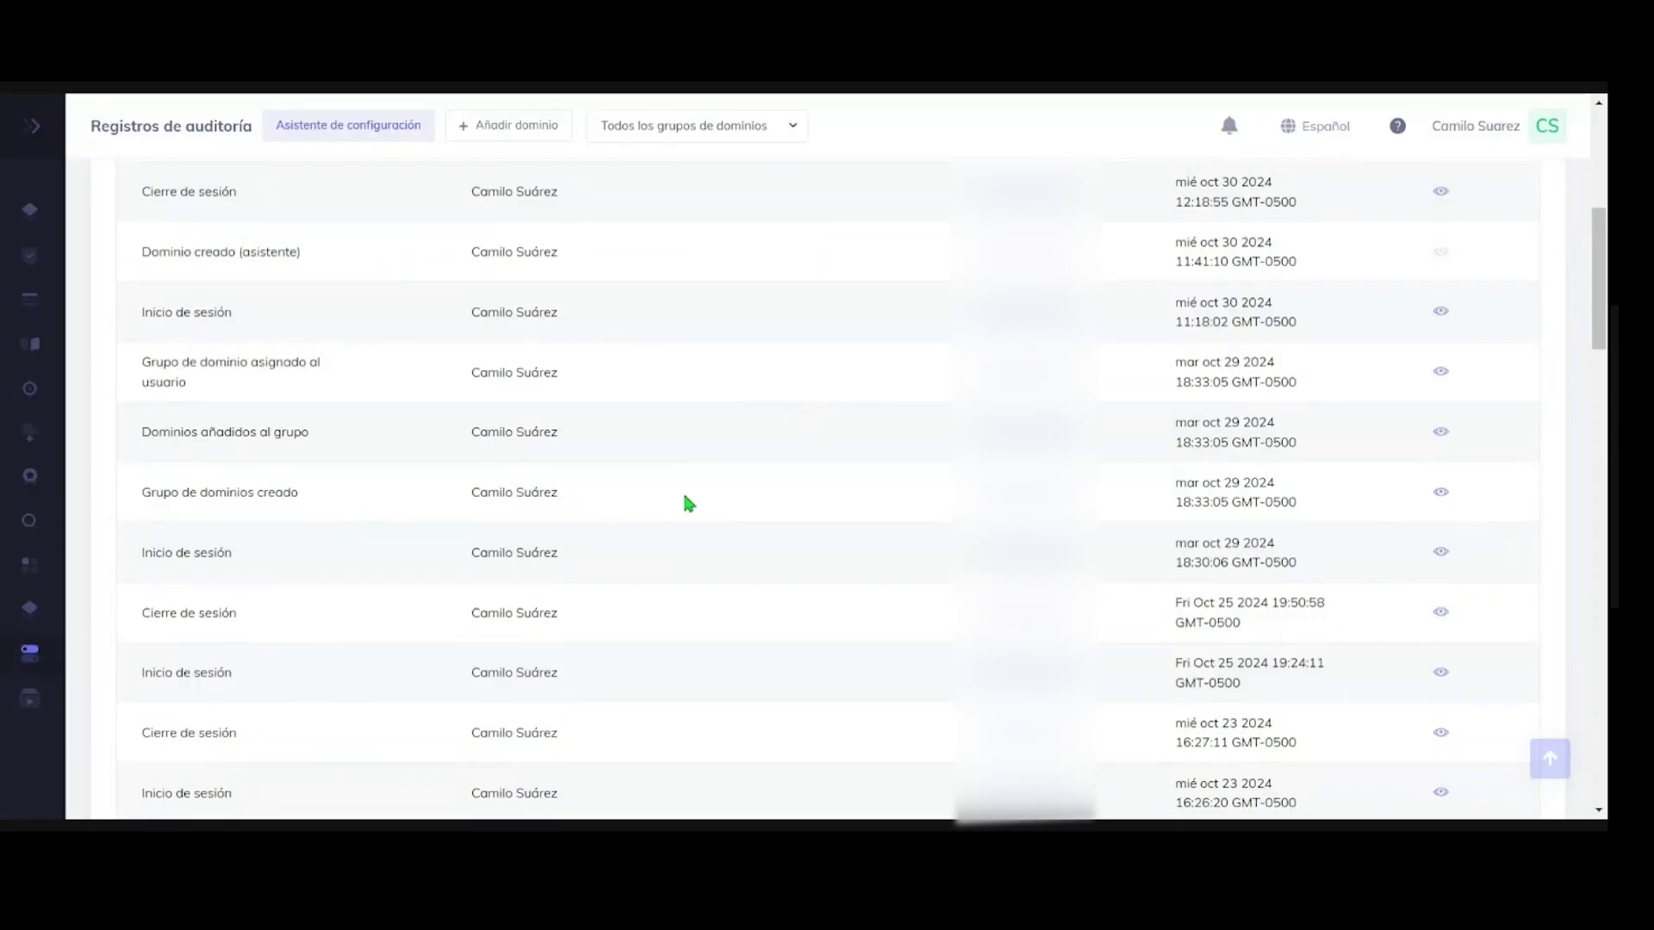
# Look through the available activity types and filter the audit log by Activar PowerSPF
pyautogui.scroll(5, 682, 502)
pyautogui.scroll(1, 682, 509)
pyautogui.click(332, 256)
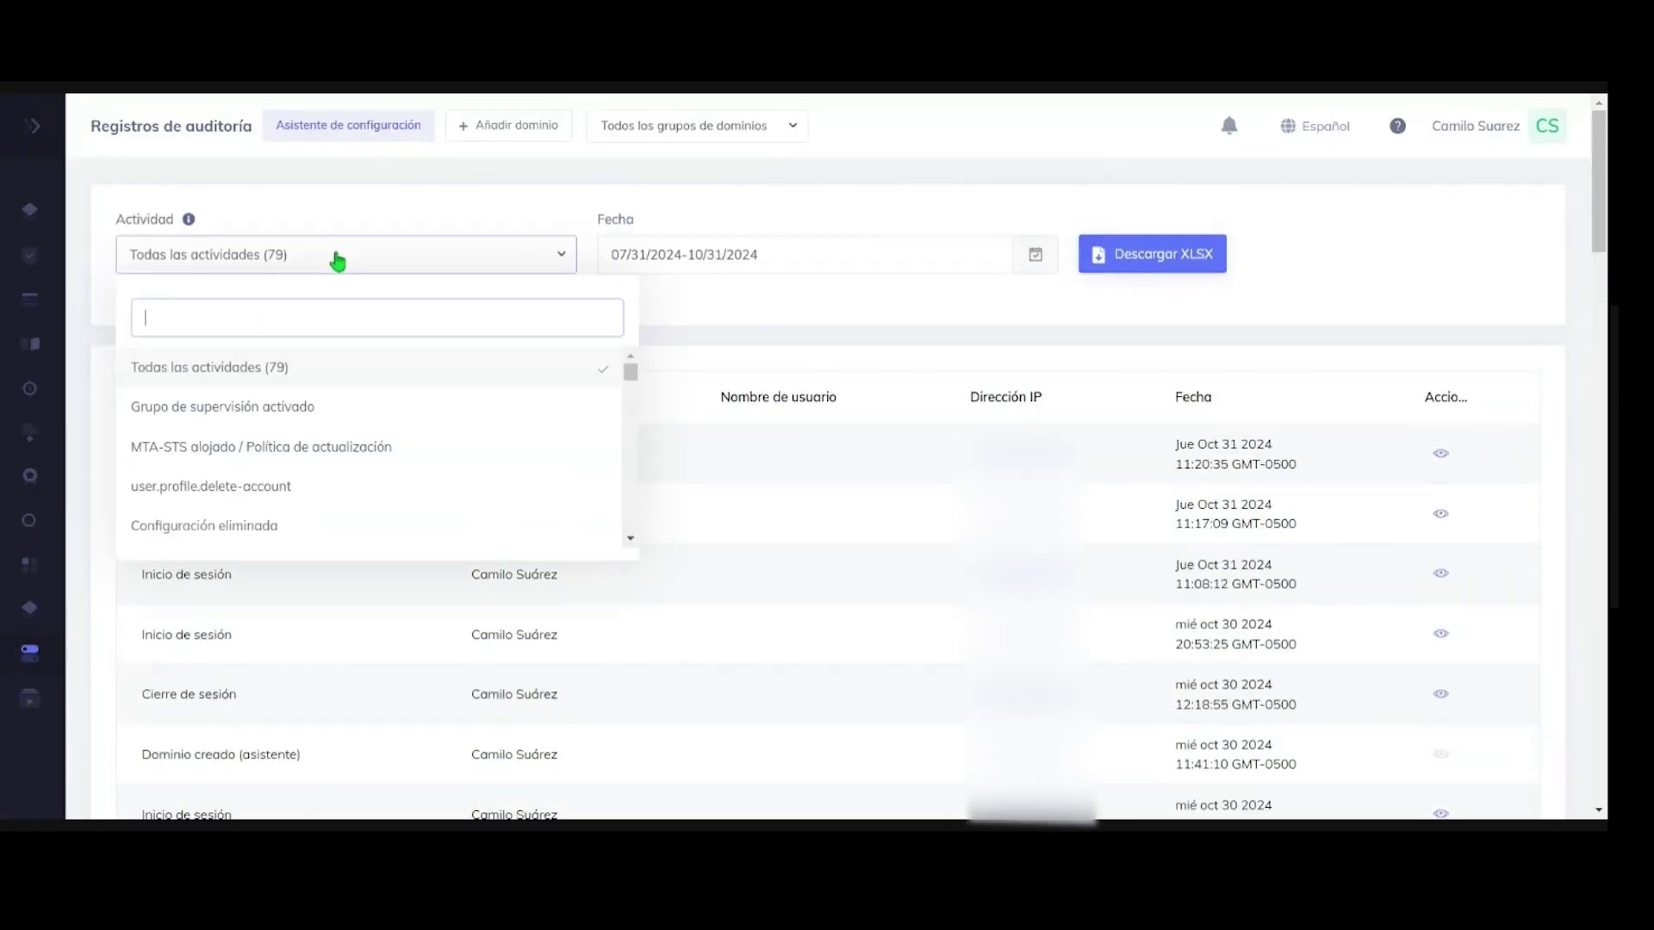
pyautogui.scroll(-1, 323, 430)
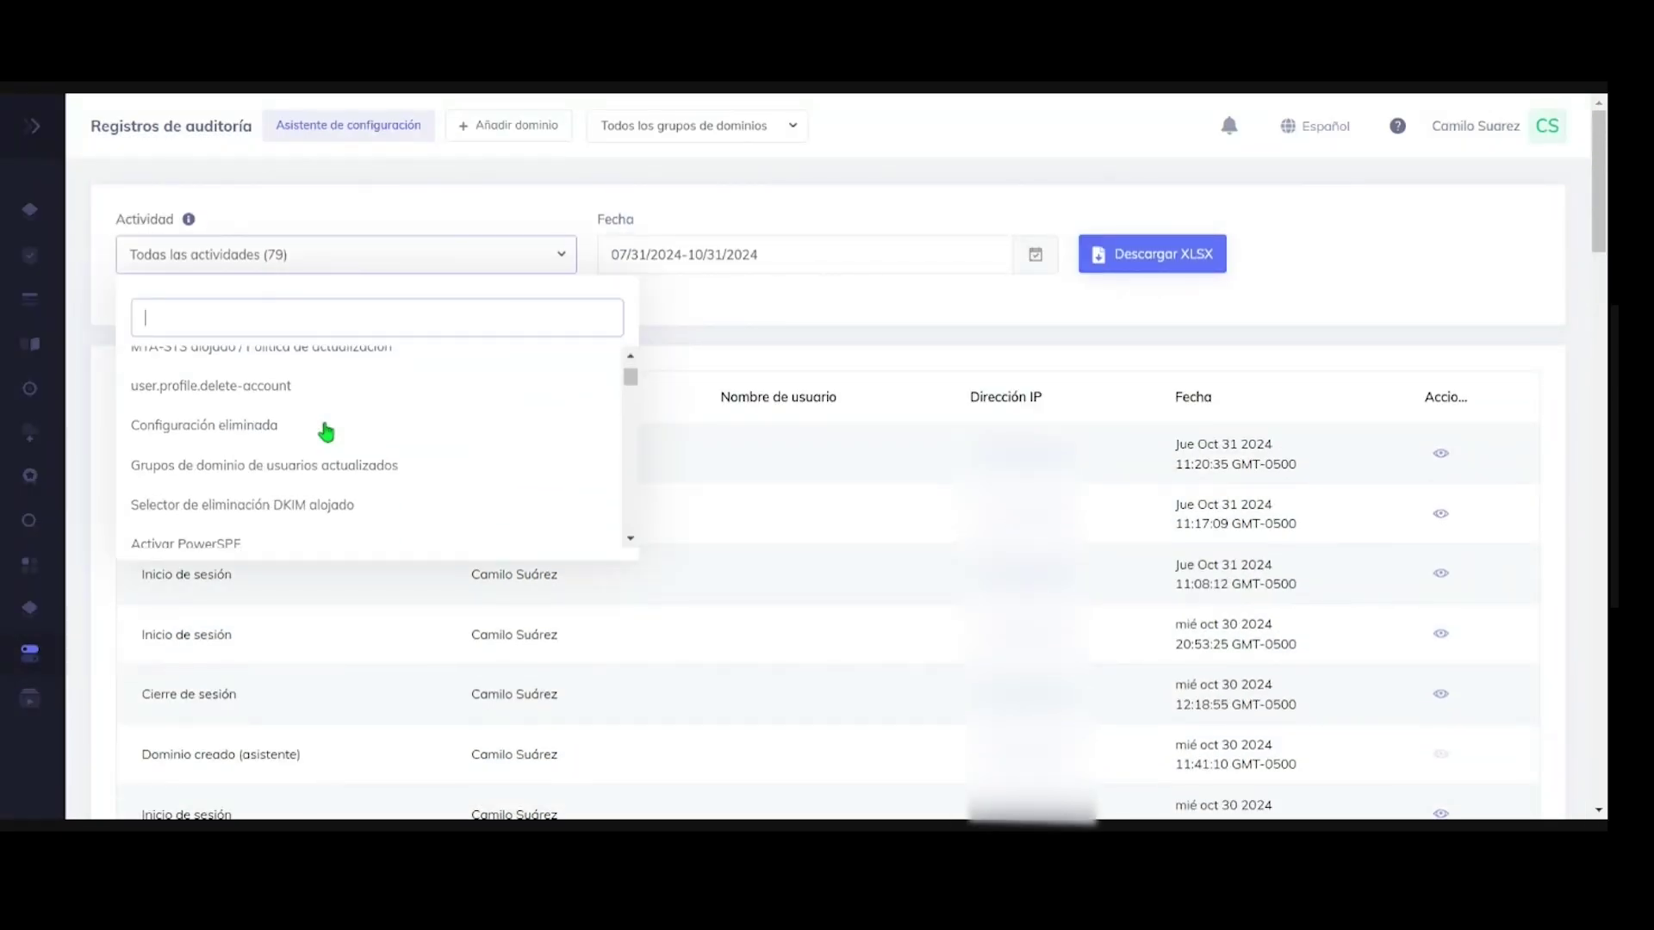
pyautogui.scroll(-3, 323, 441)
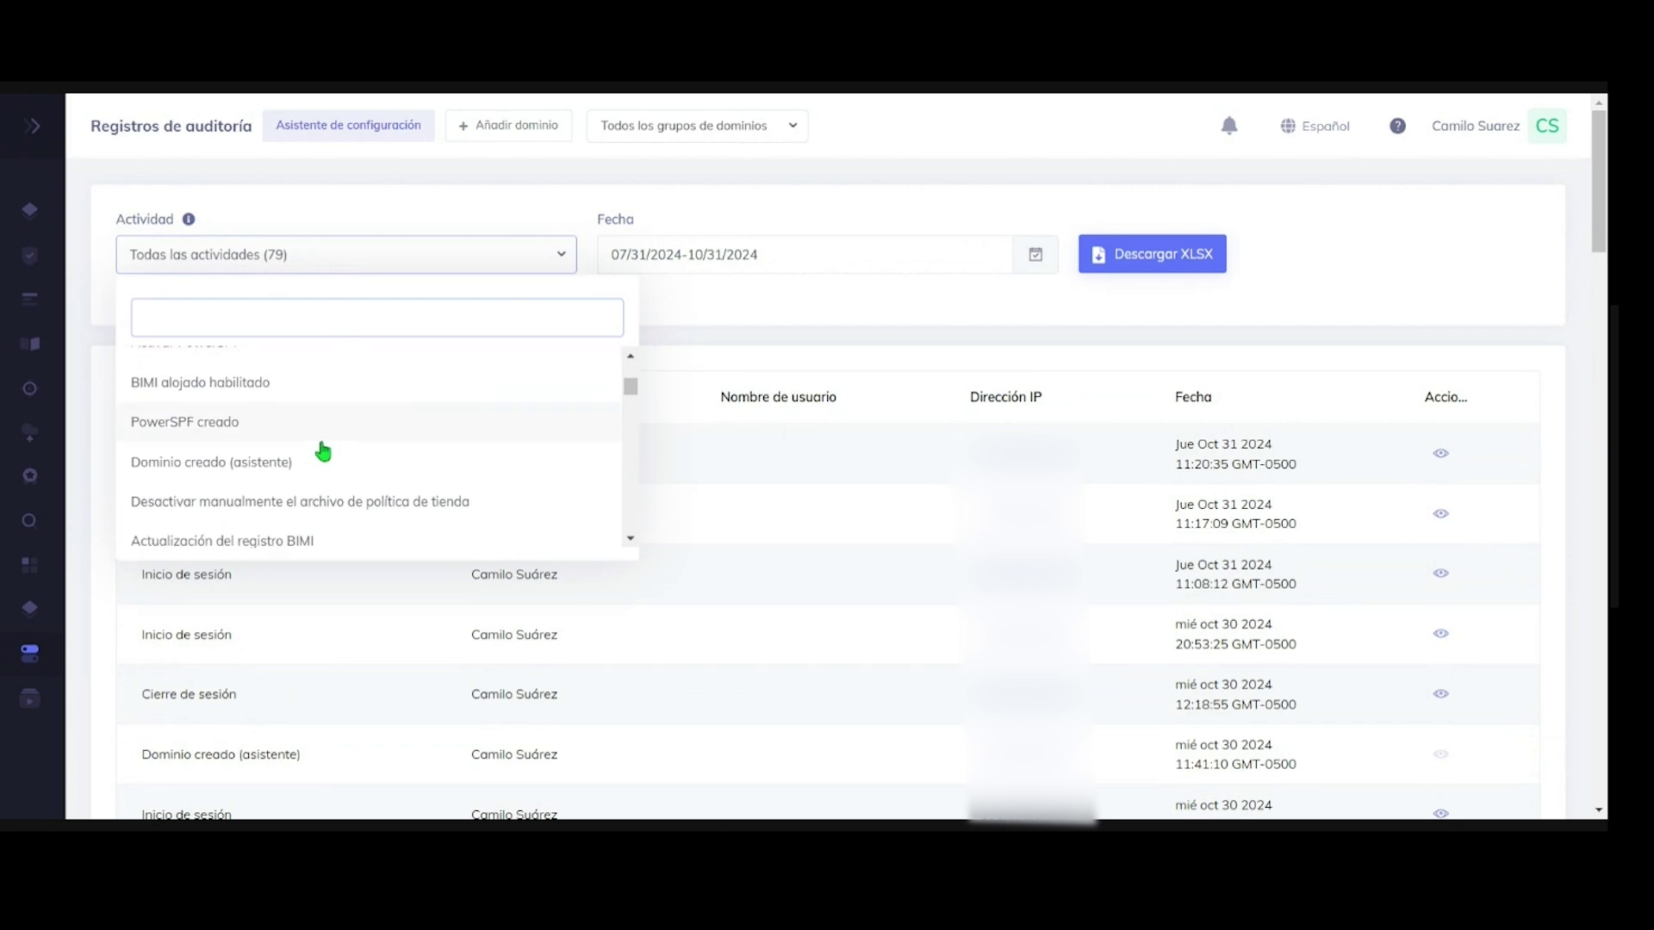
pyautogui.scroll(5, 324, 449)
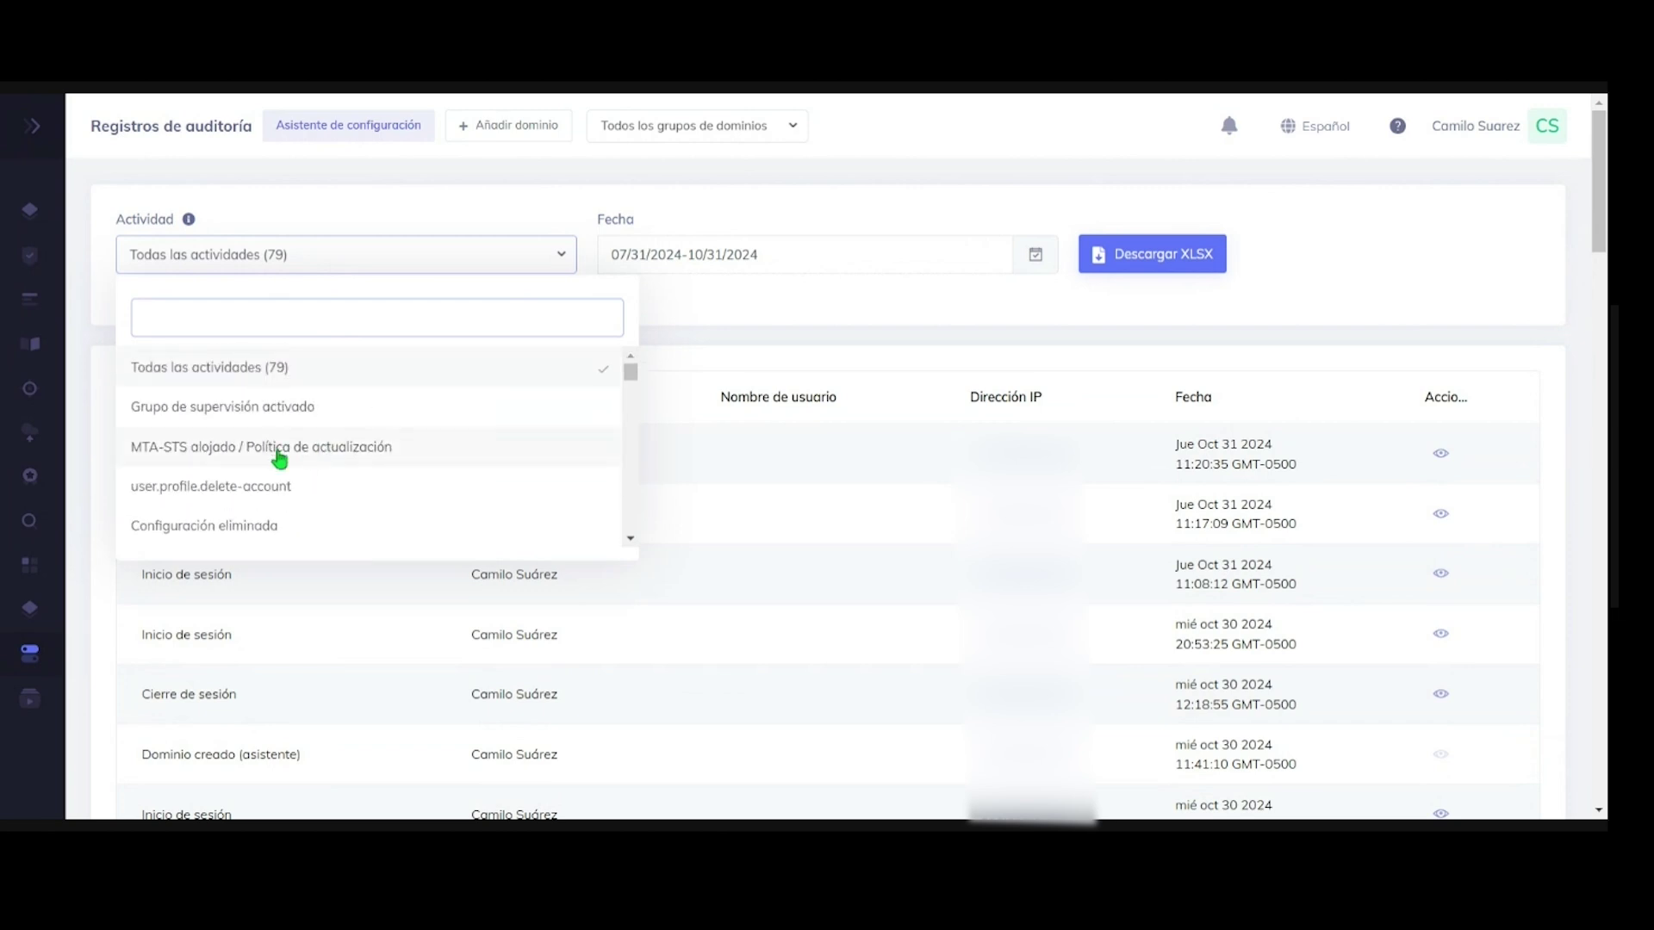
pyautogui.scroll(-2, 293, 491)
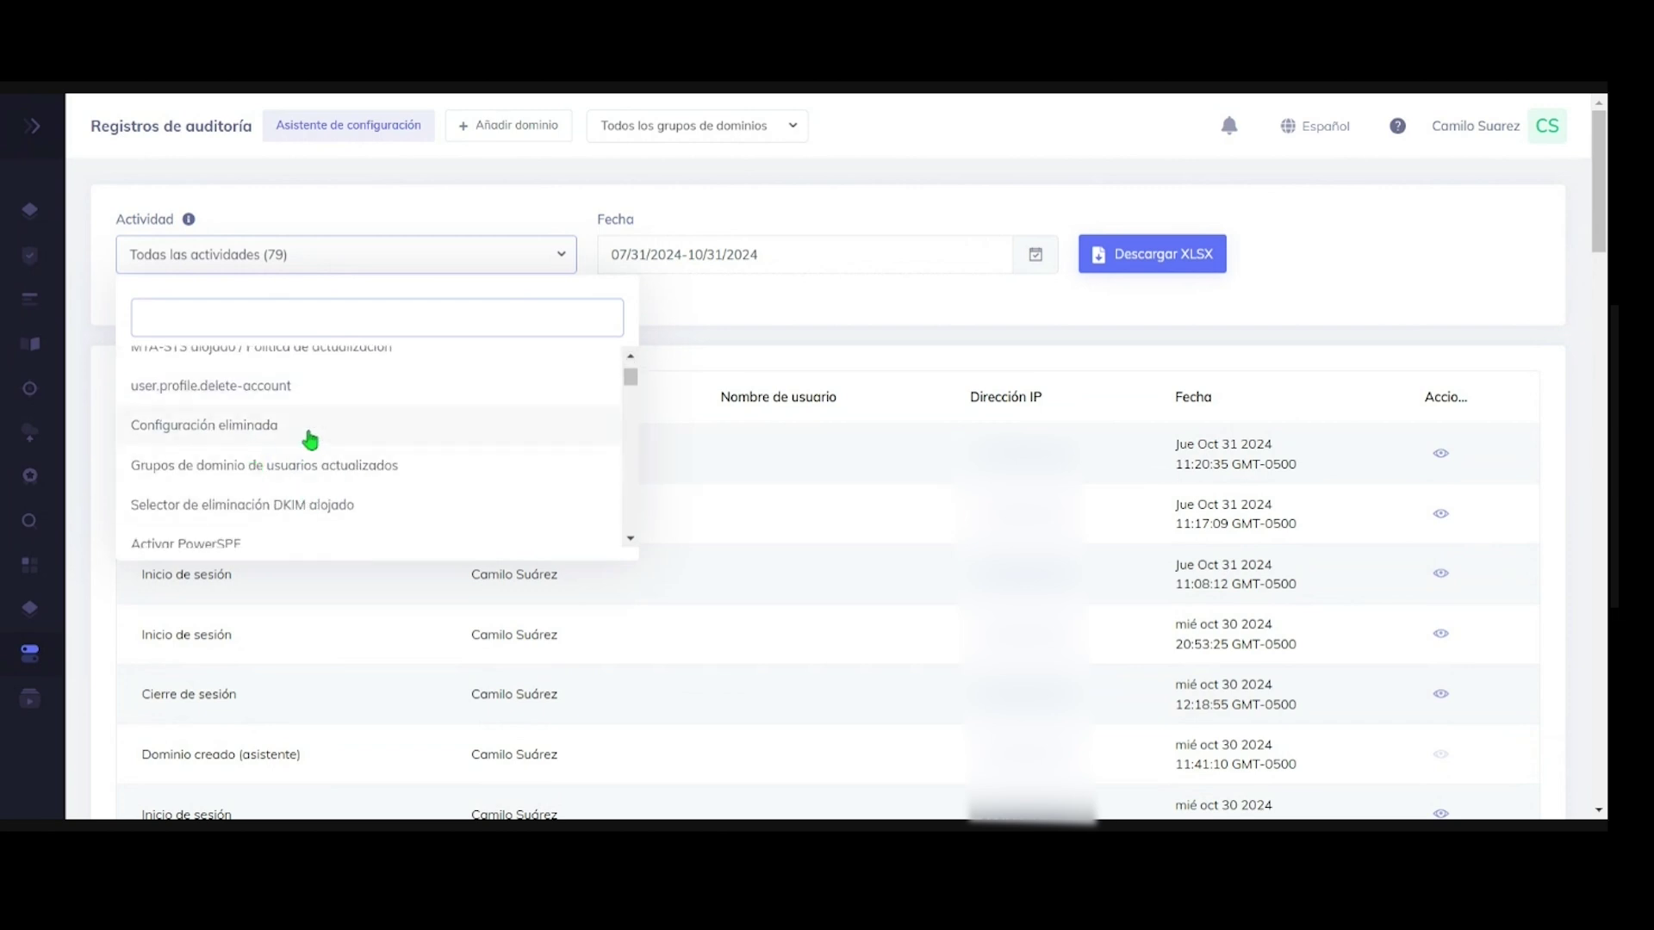
pyautogui.scroll(-1, 314, 444)
pyautogui.click(311, 446)
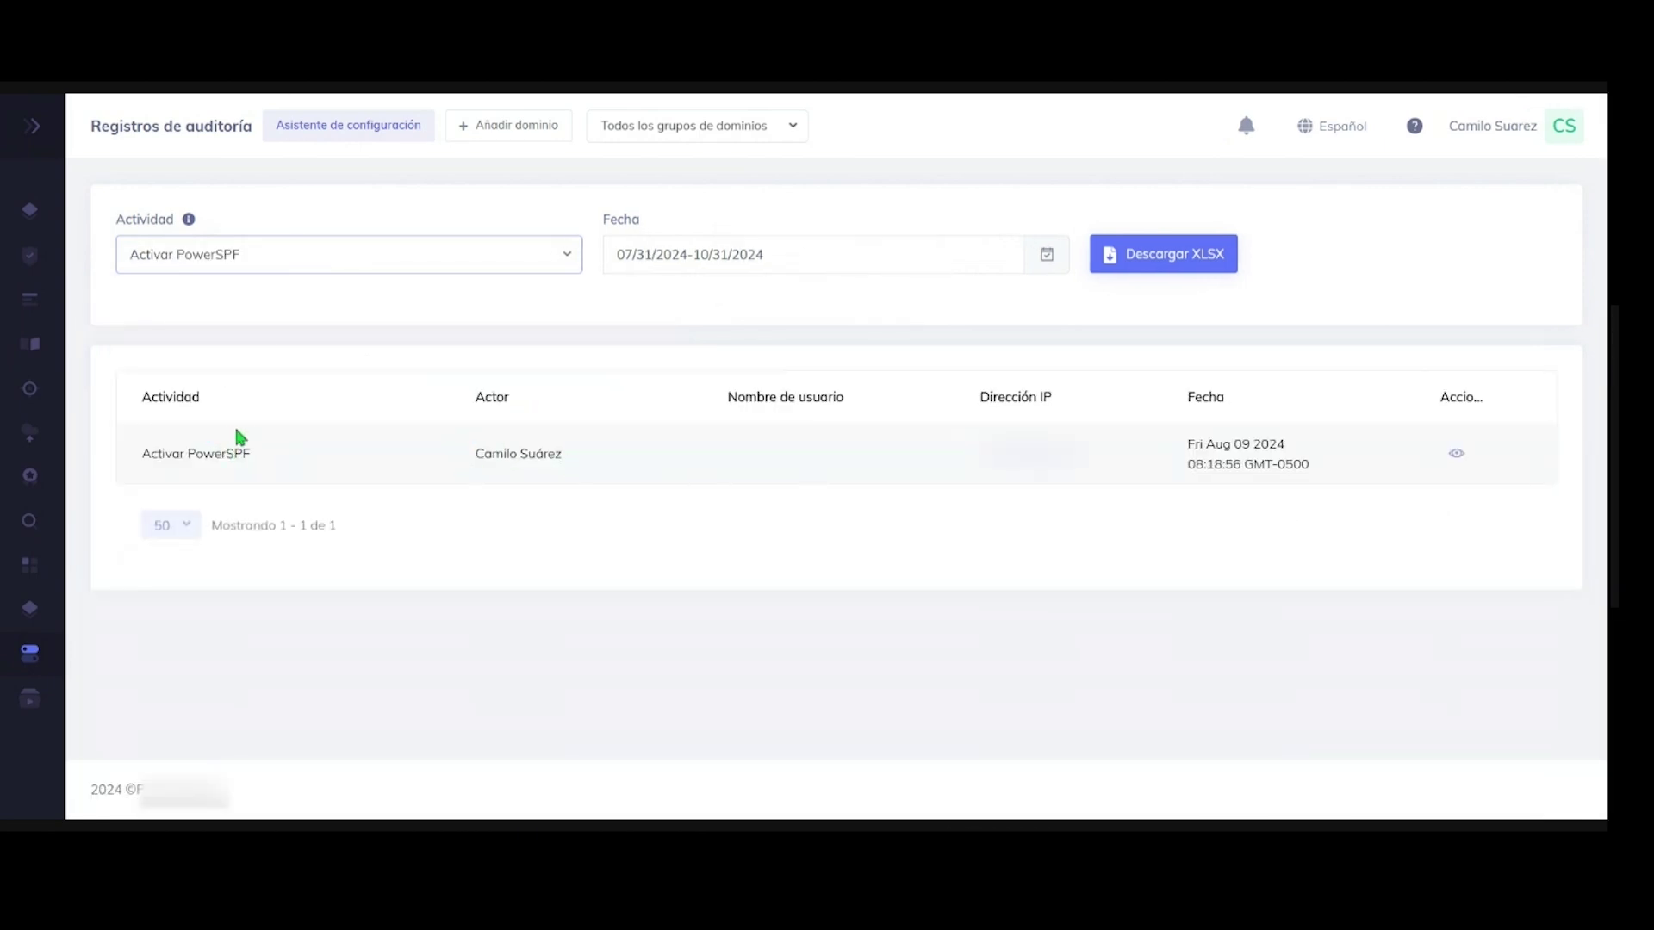
# Search the activity types for dmarc and filter the audit log by DMARC alojado activado
pyautogui.click(415, 274)
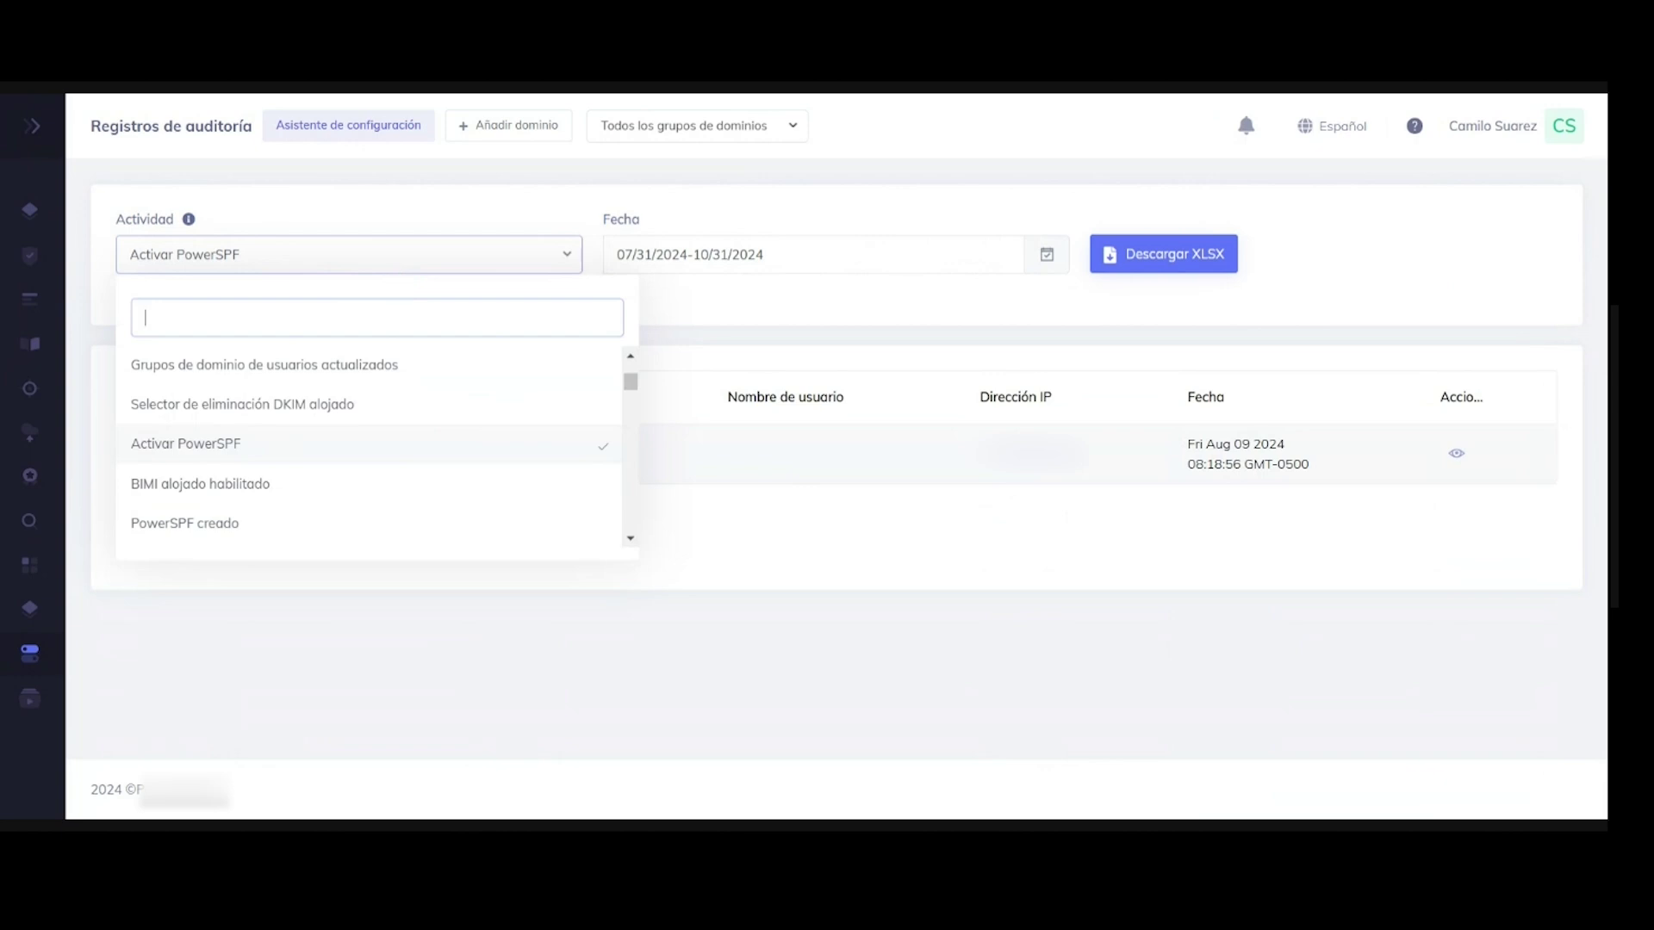
pyautogui.write('dmarc')
pyautogui.press('Return')
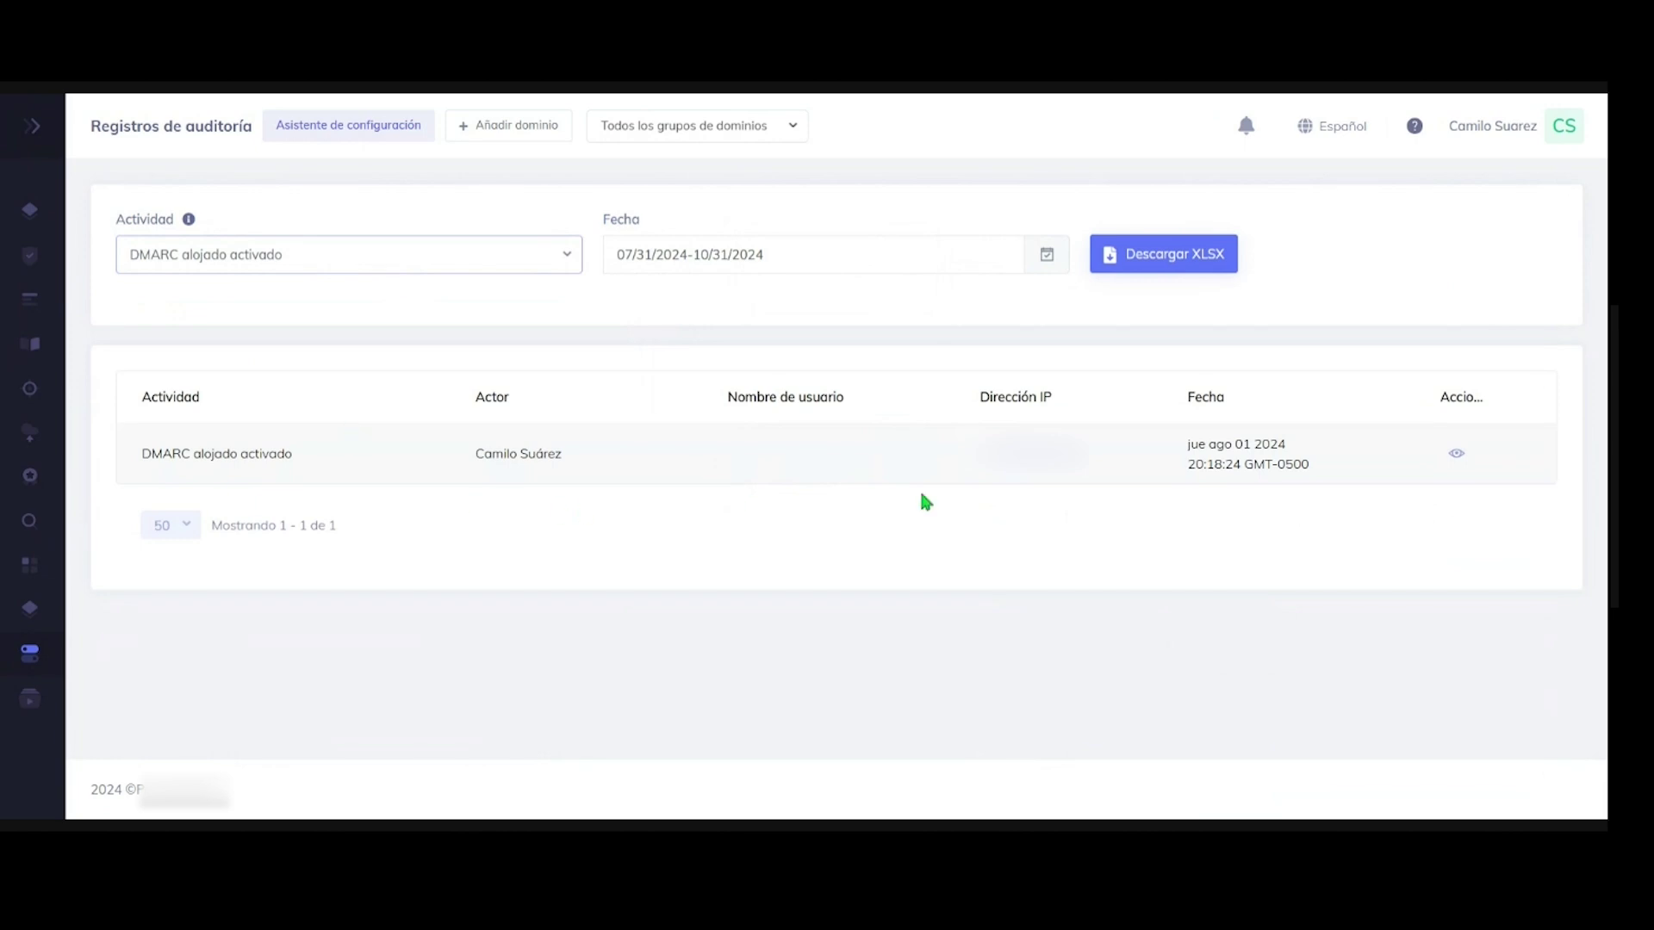
# Reset the activity filter to Todas las actividades and browse the older audit log entries
pyautogui.click(437, 269)
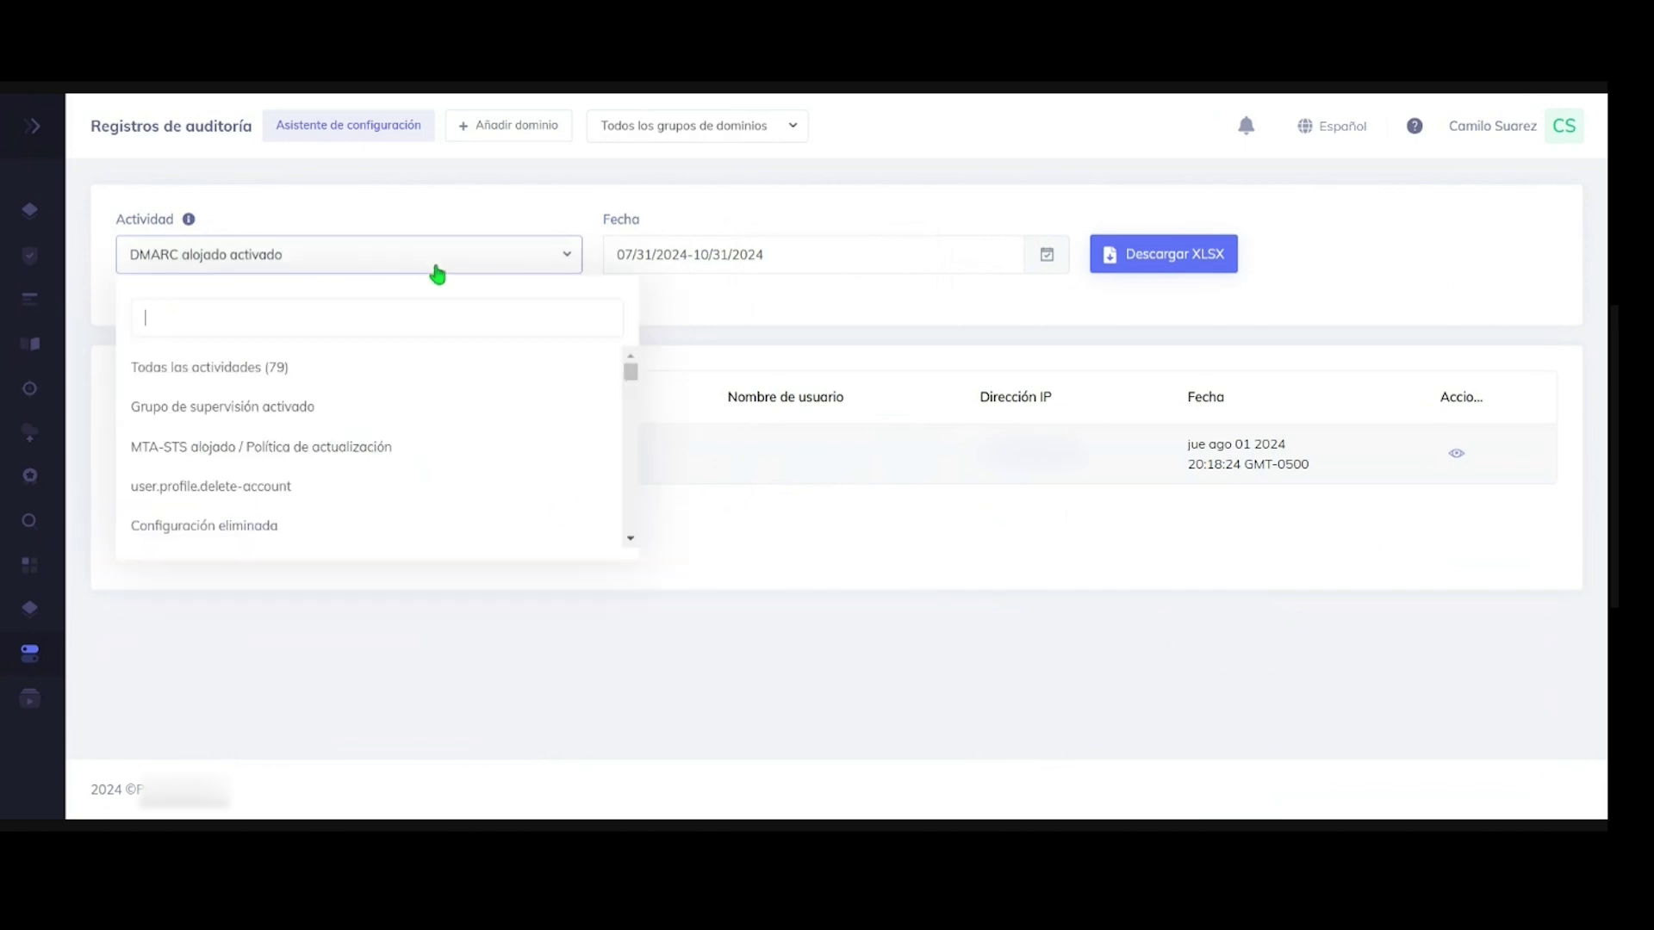
pyautogui.click(298, 372)
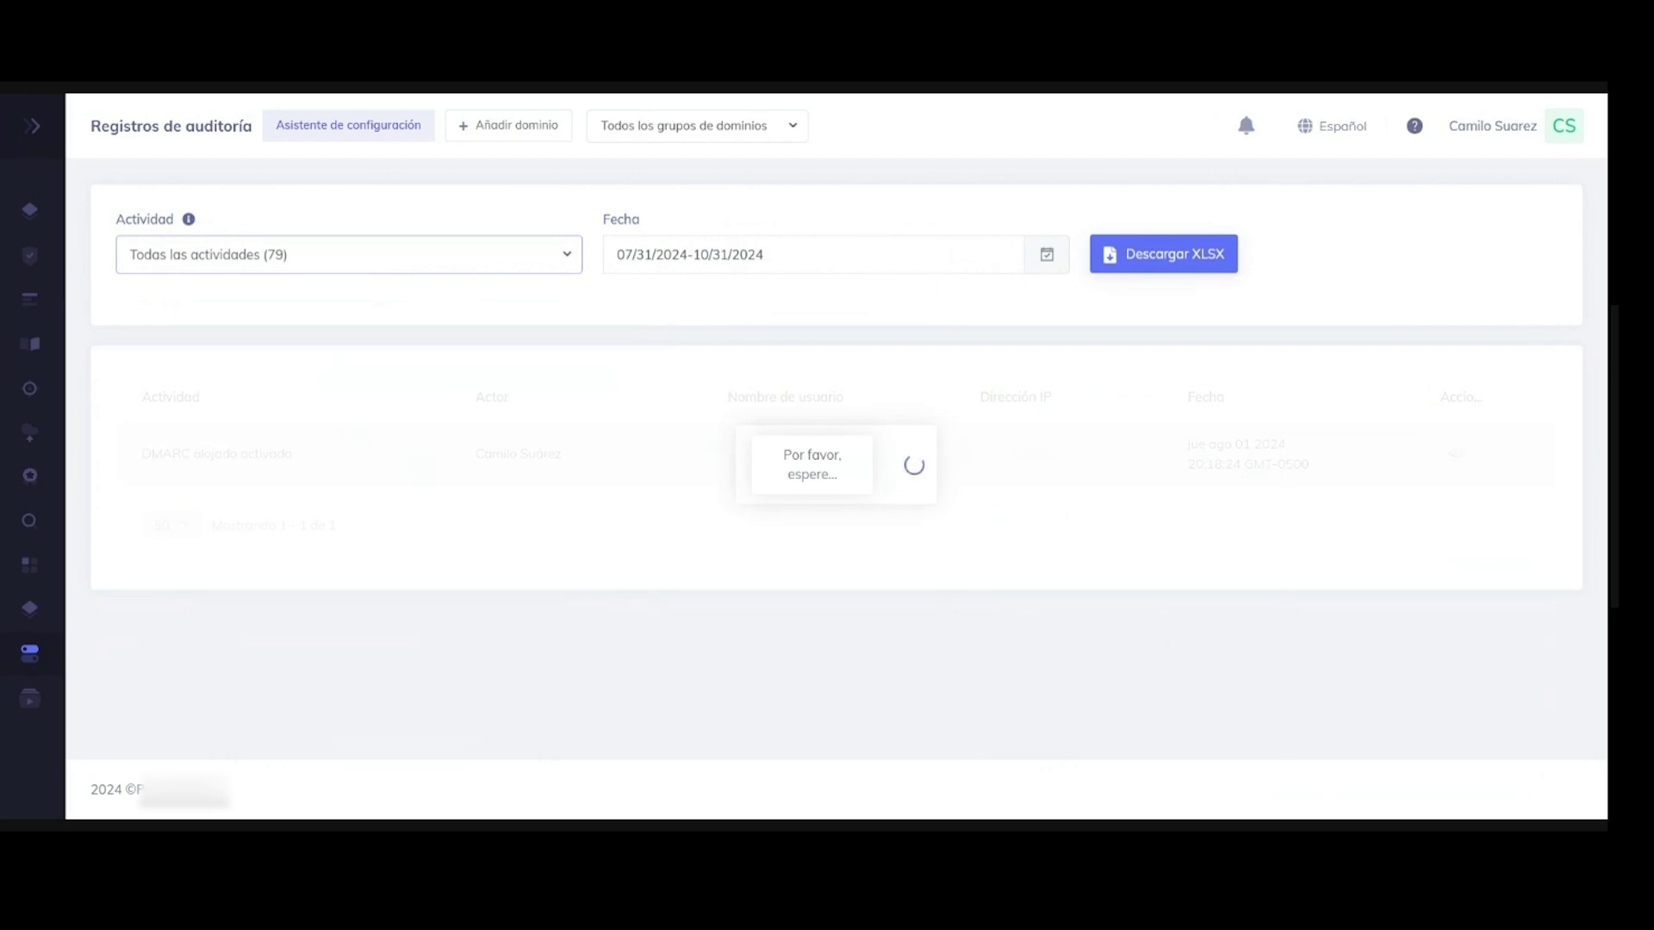
pyautogui.scroll(-2, 527, 439)
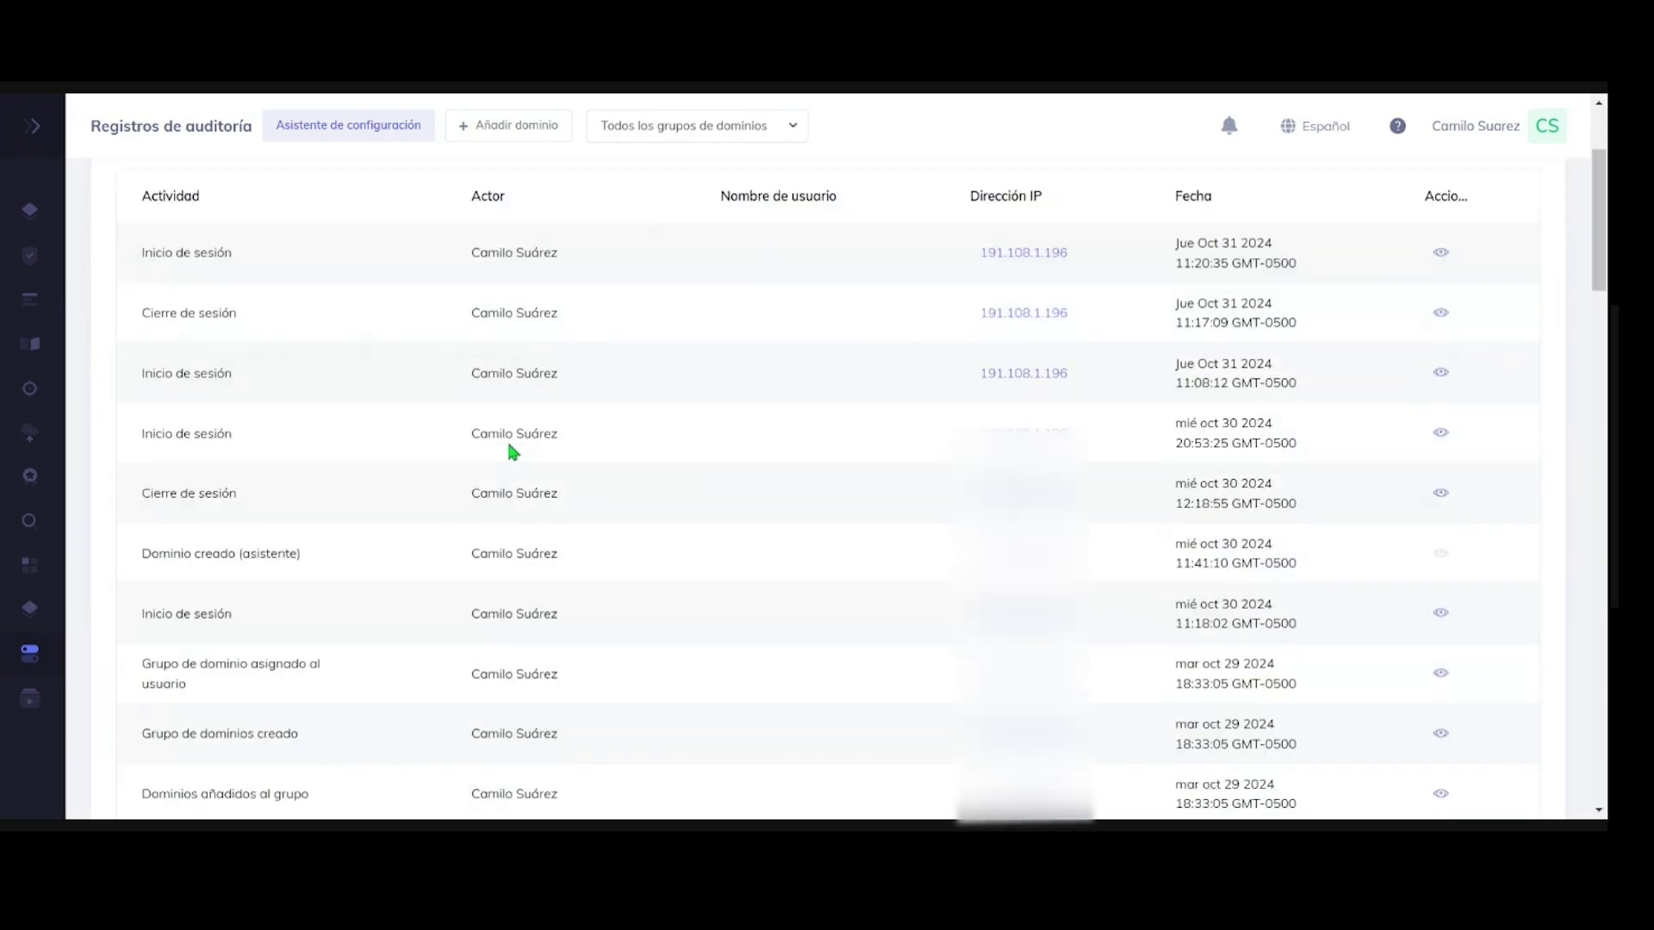
pyautogui.scroll(-4, 493, 456)
pyautogui.scroll(-8, 497, 469)
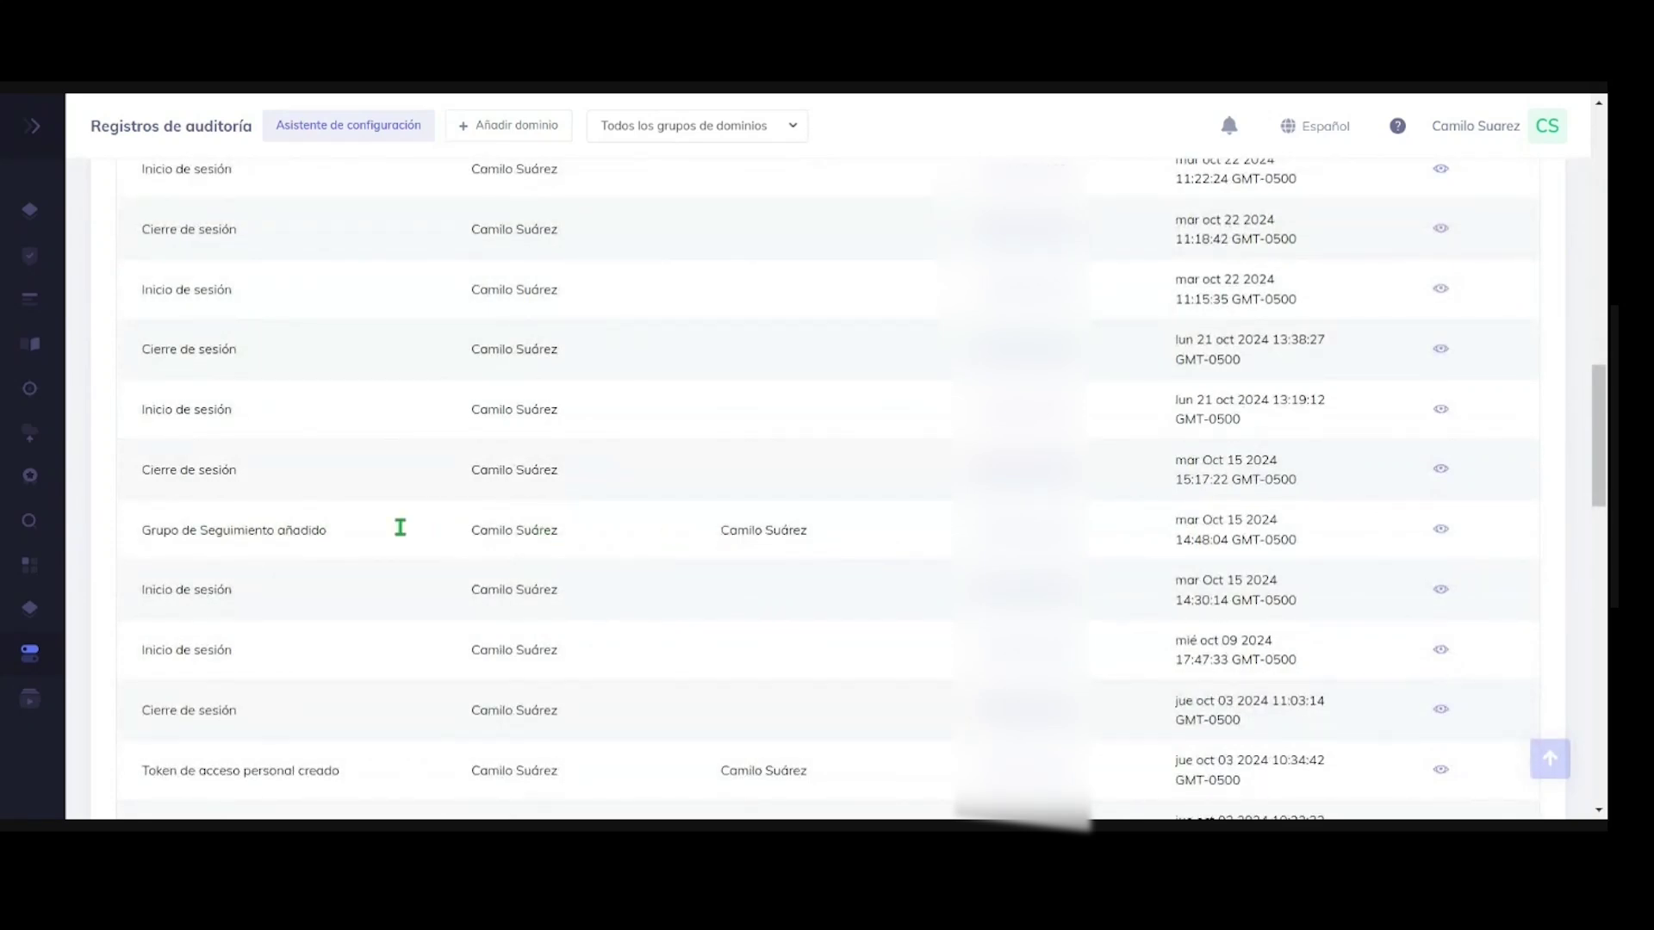
pyautogui.scroll(-3, 654, 535)
pyautogui.scroll(15, 681, 534)
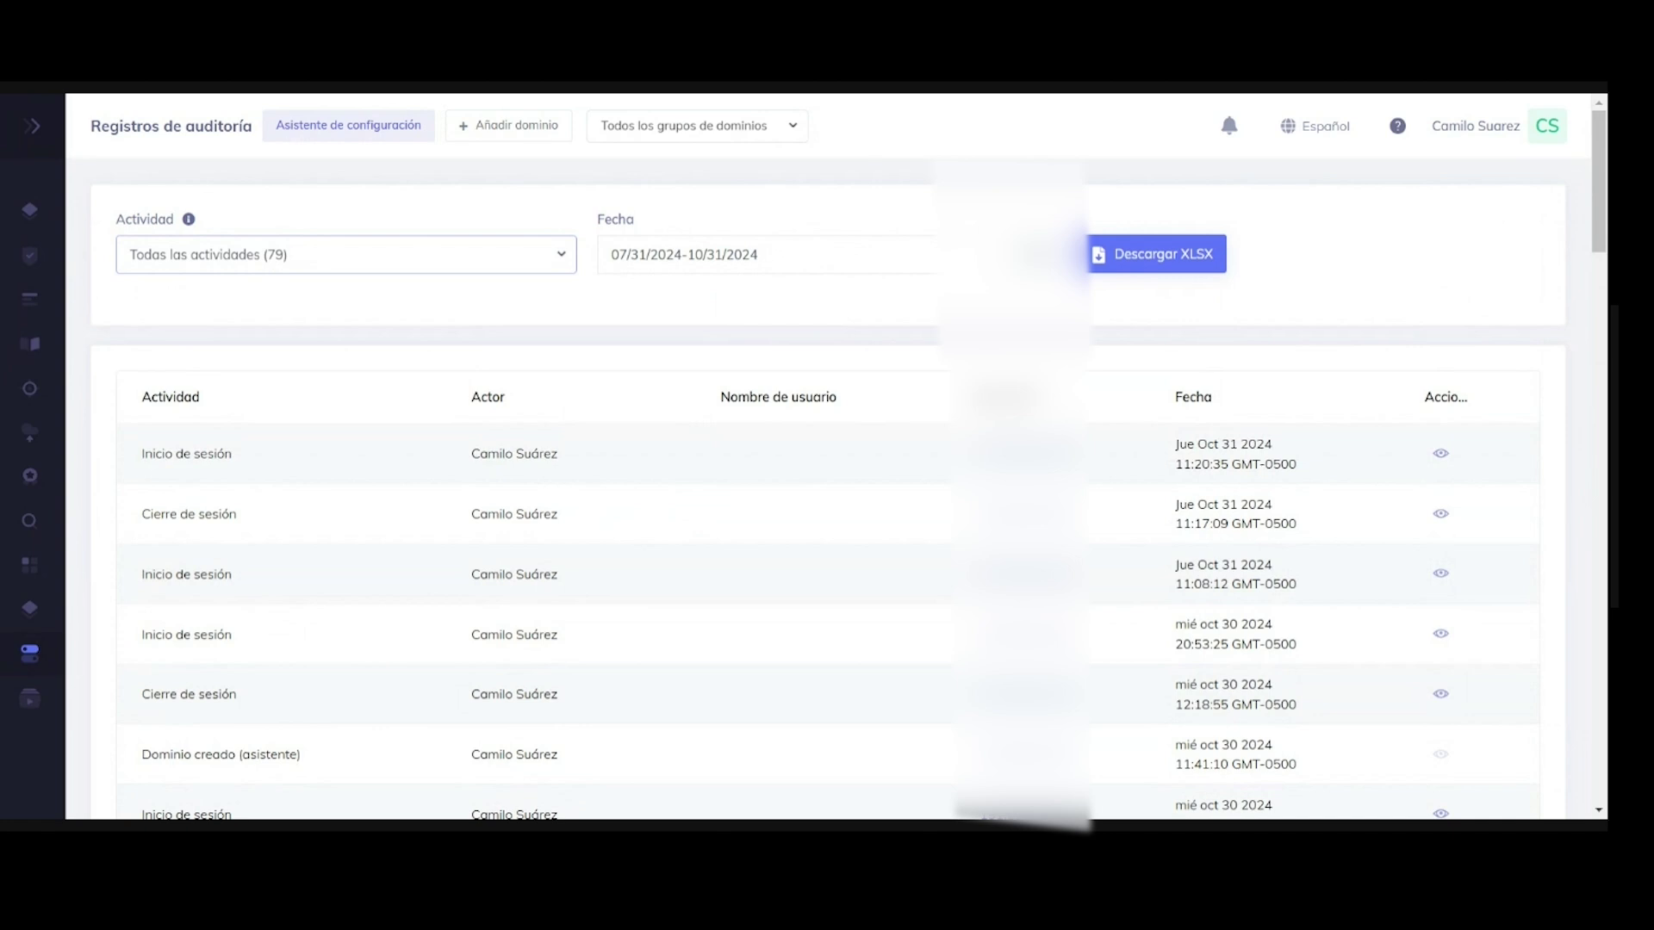
# Filter the audit log by DMARC alojado actualizado, using the search term dmarc, and view the details of the matching record
pyautogui.click(284, 257)
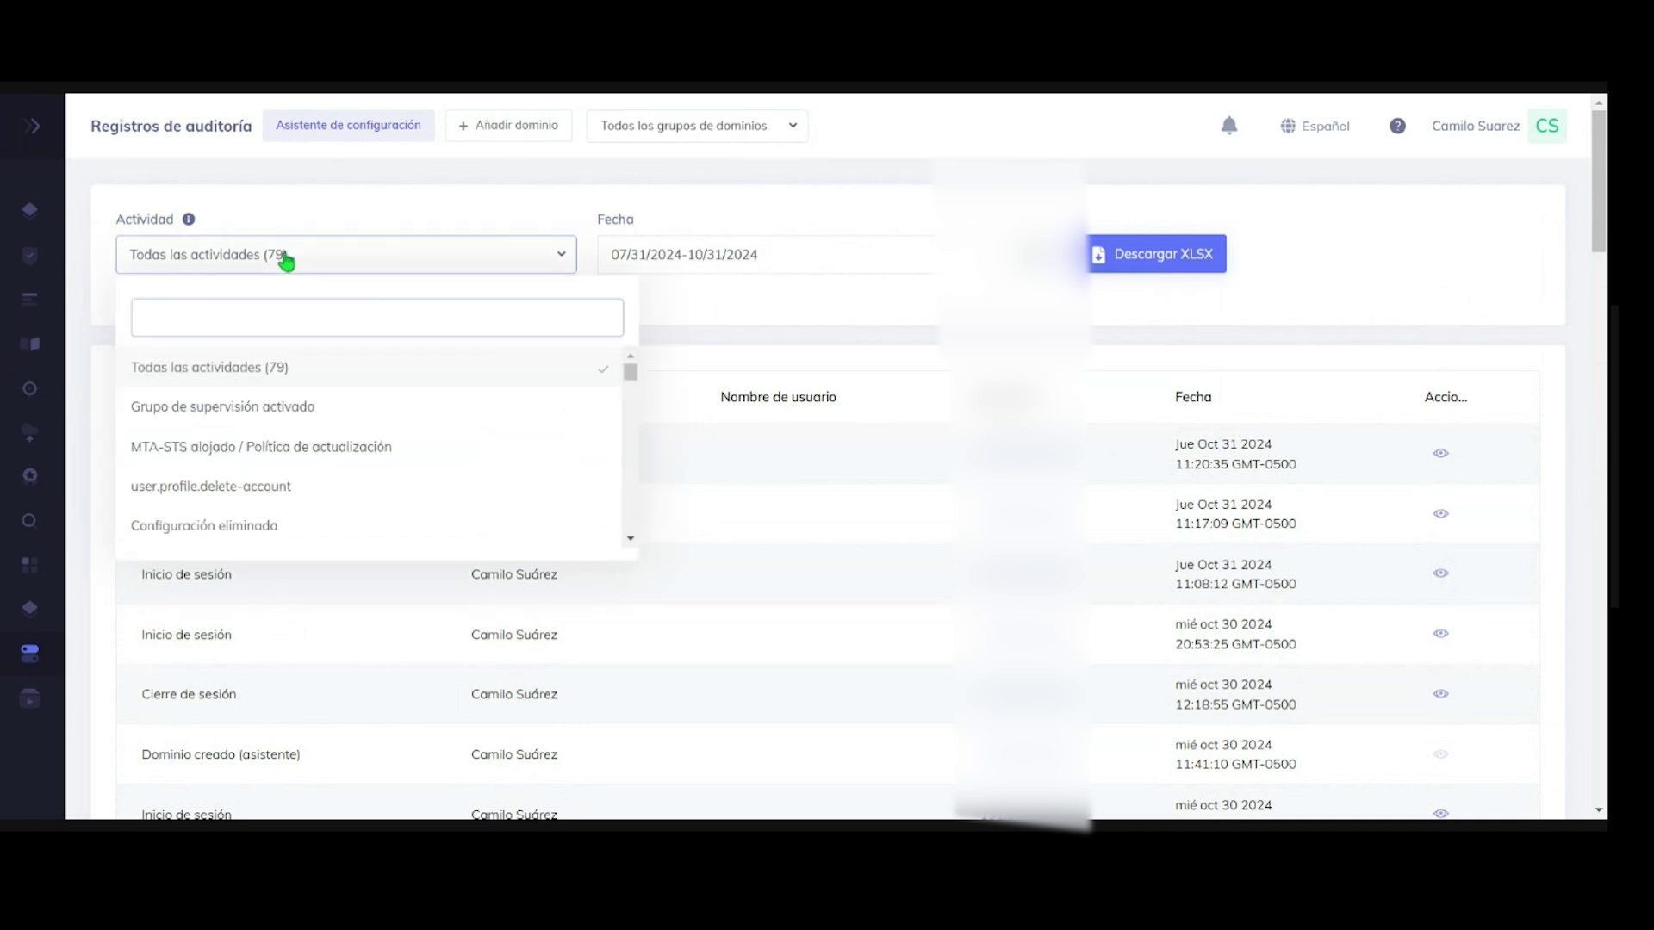
pyautogui.write('dmarc')
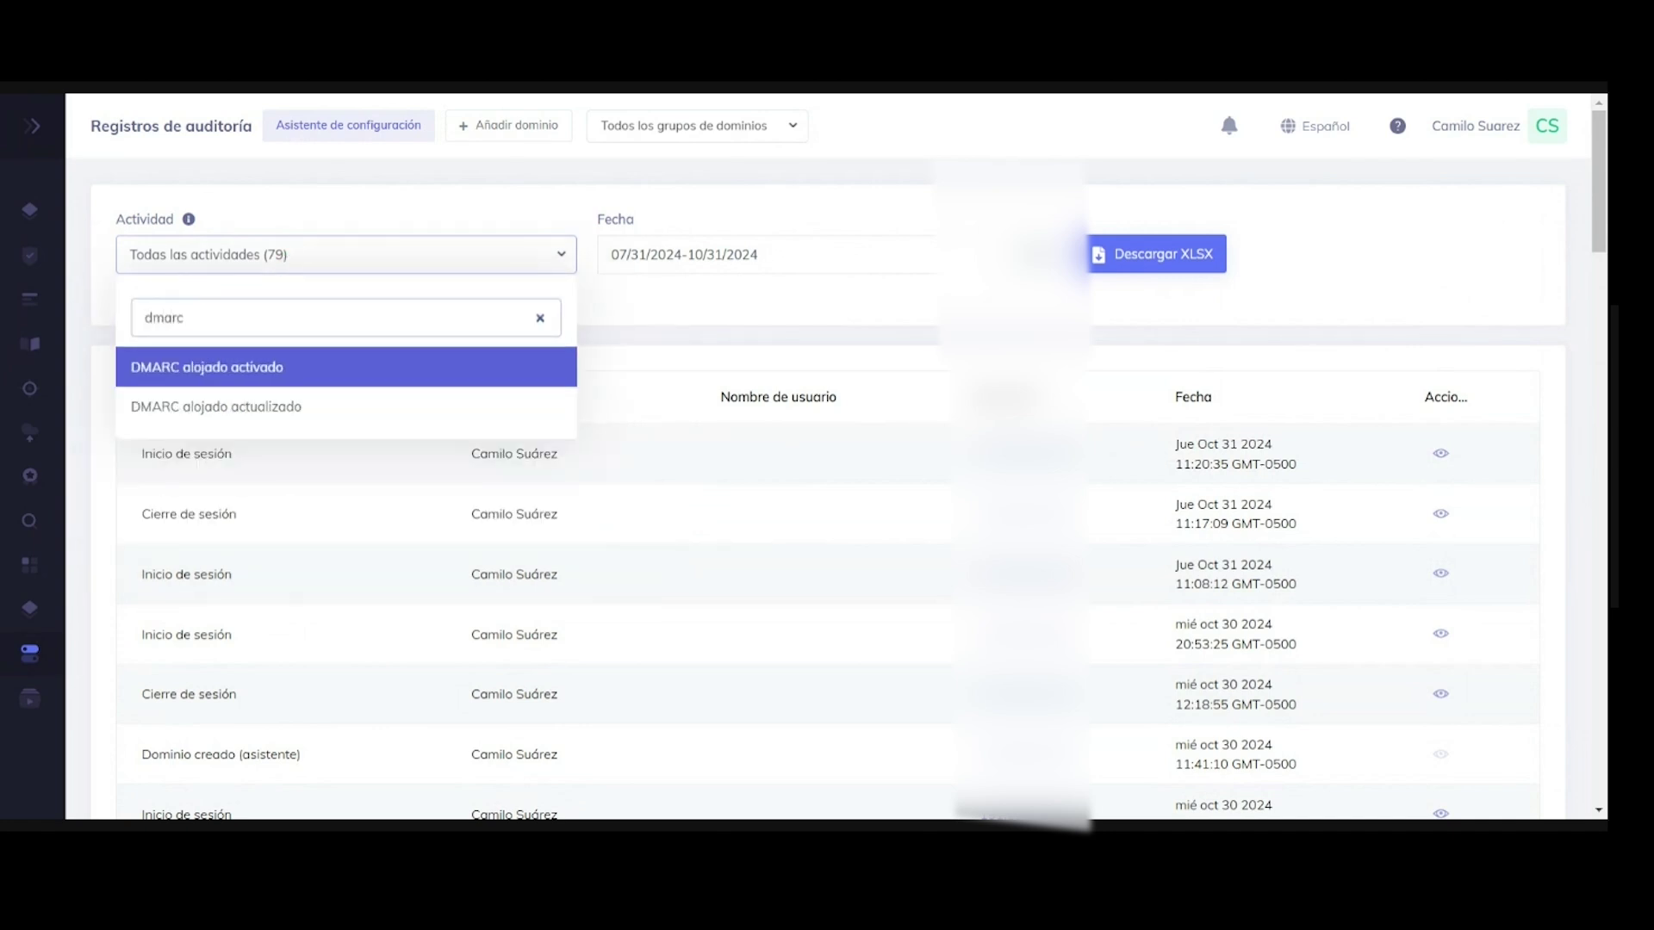
pyautogui.click(268, 413)
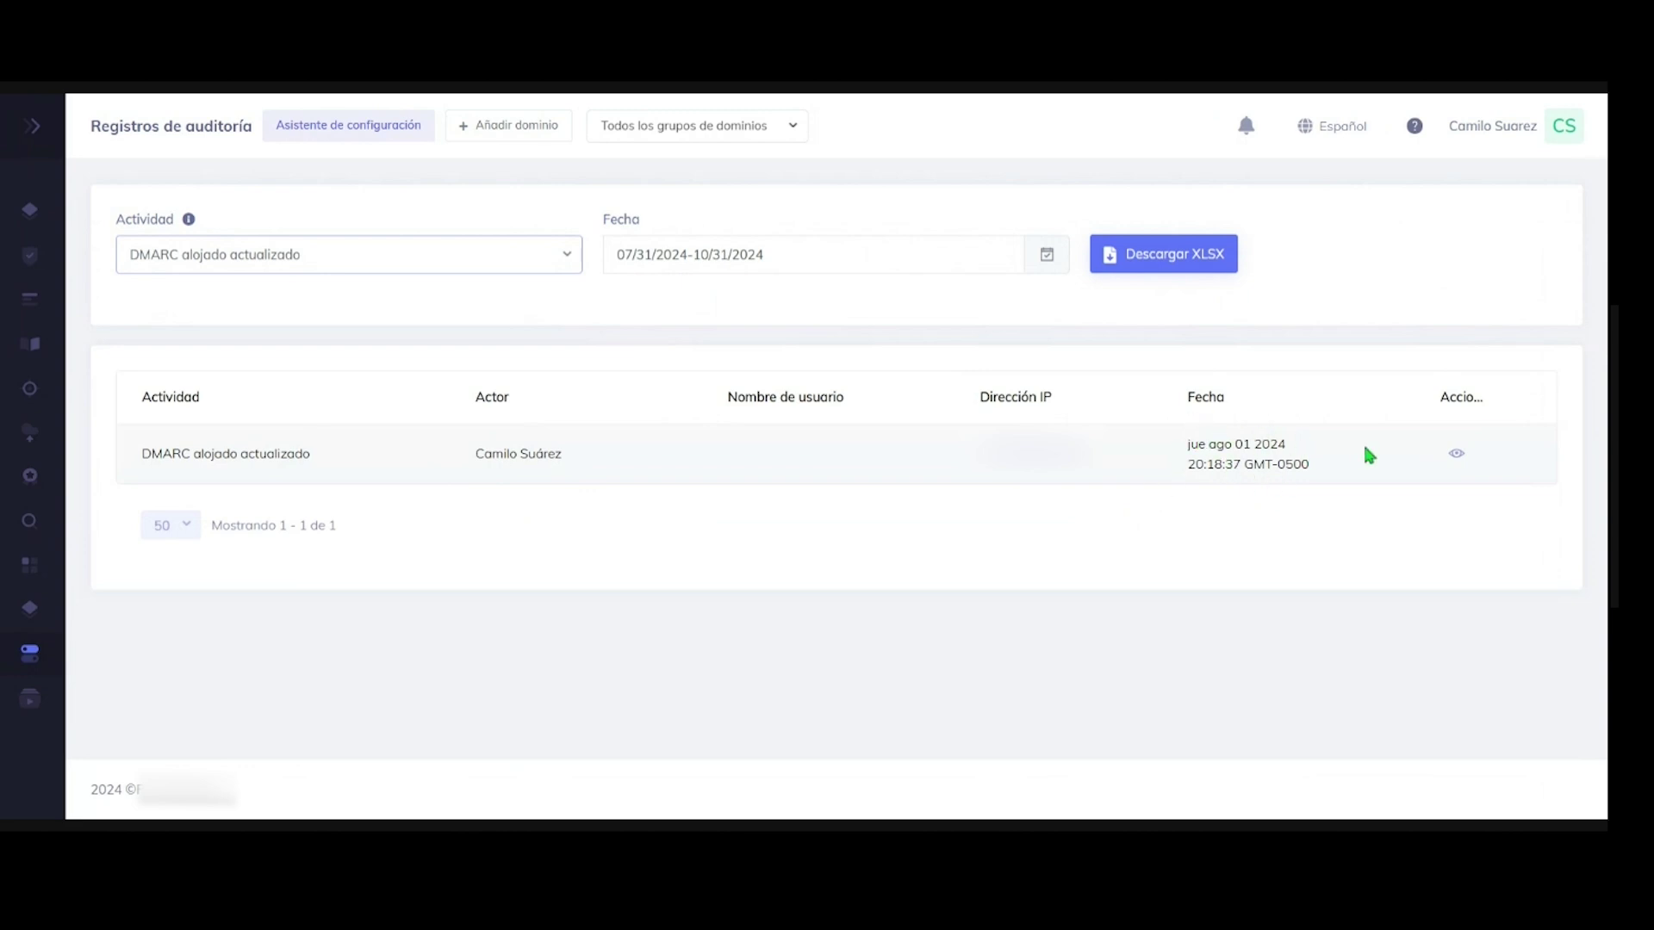
pyautogui.click(1448, 460)
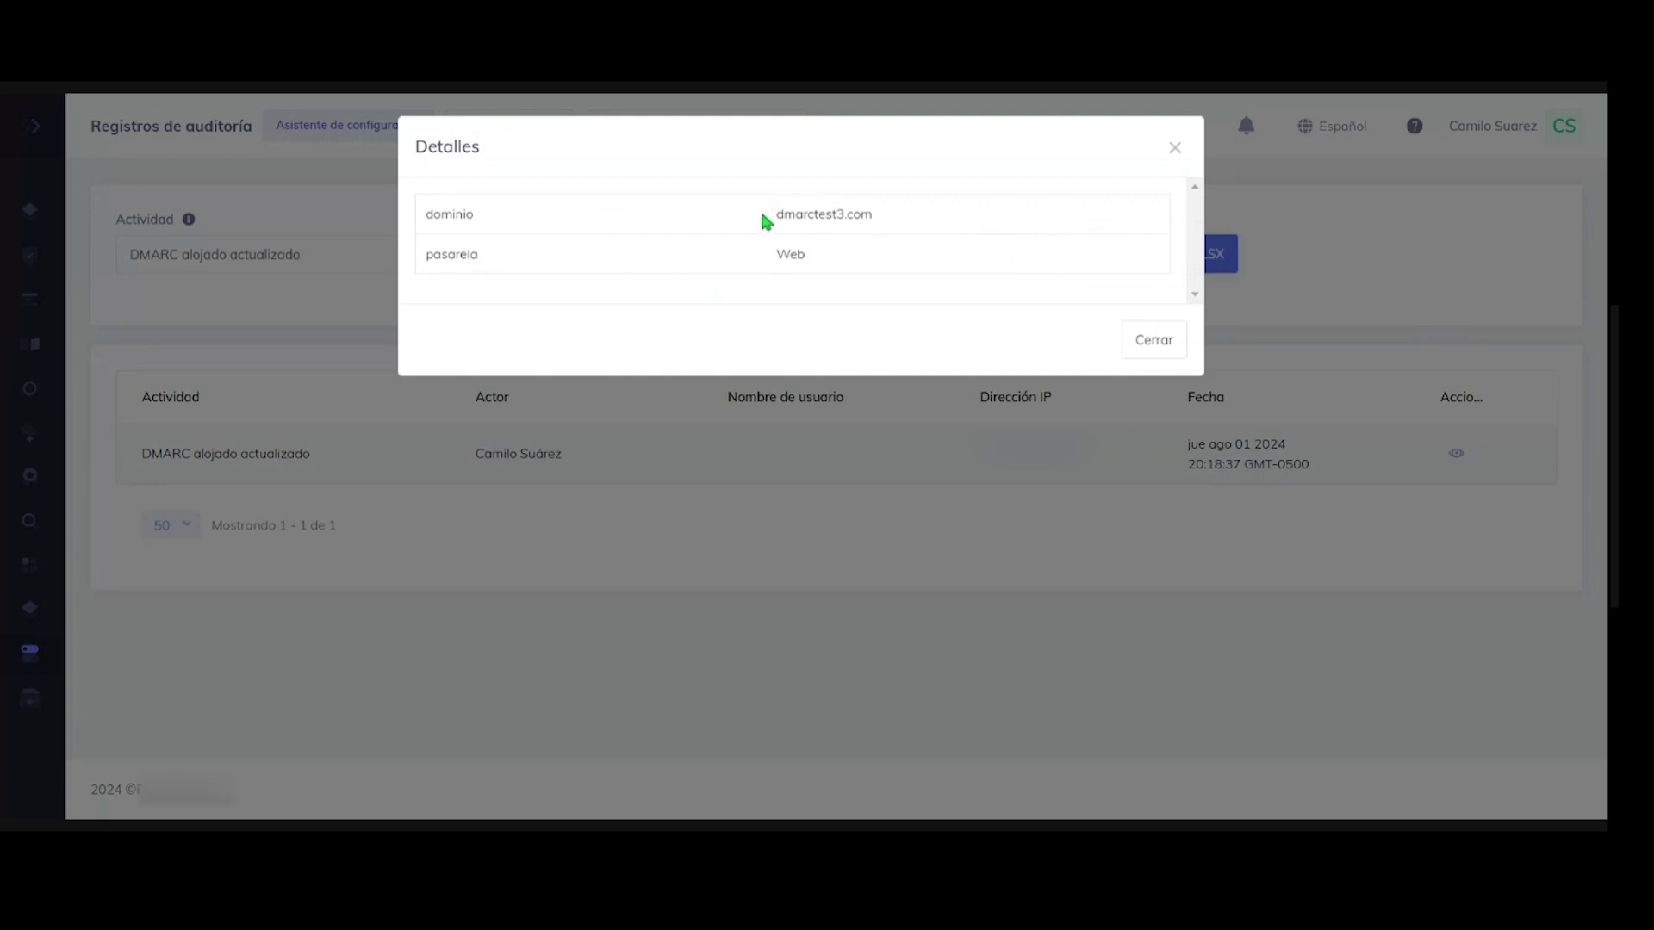
pyautogui.click(1149, 342)
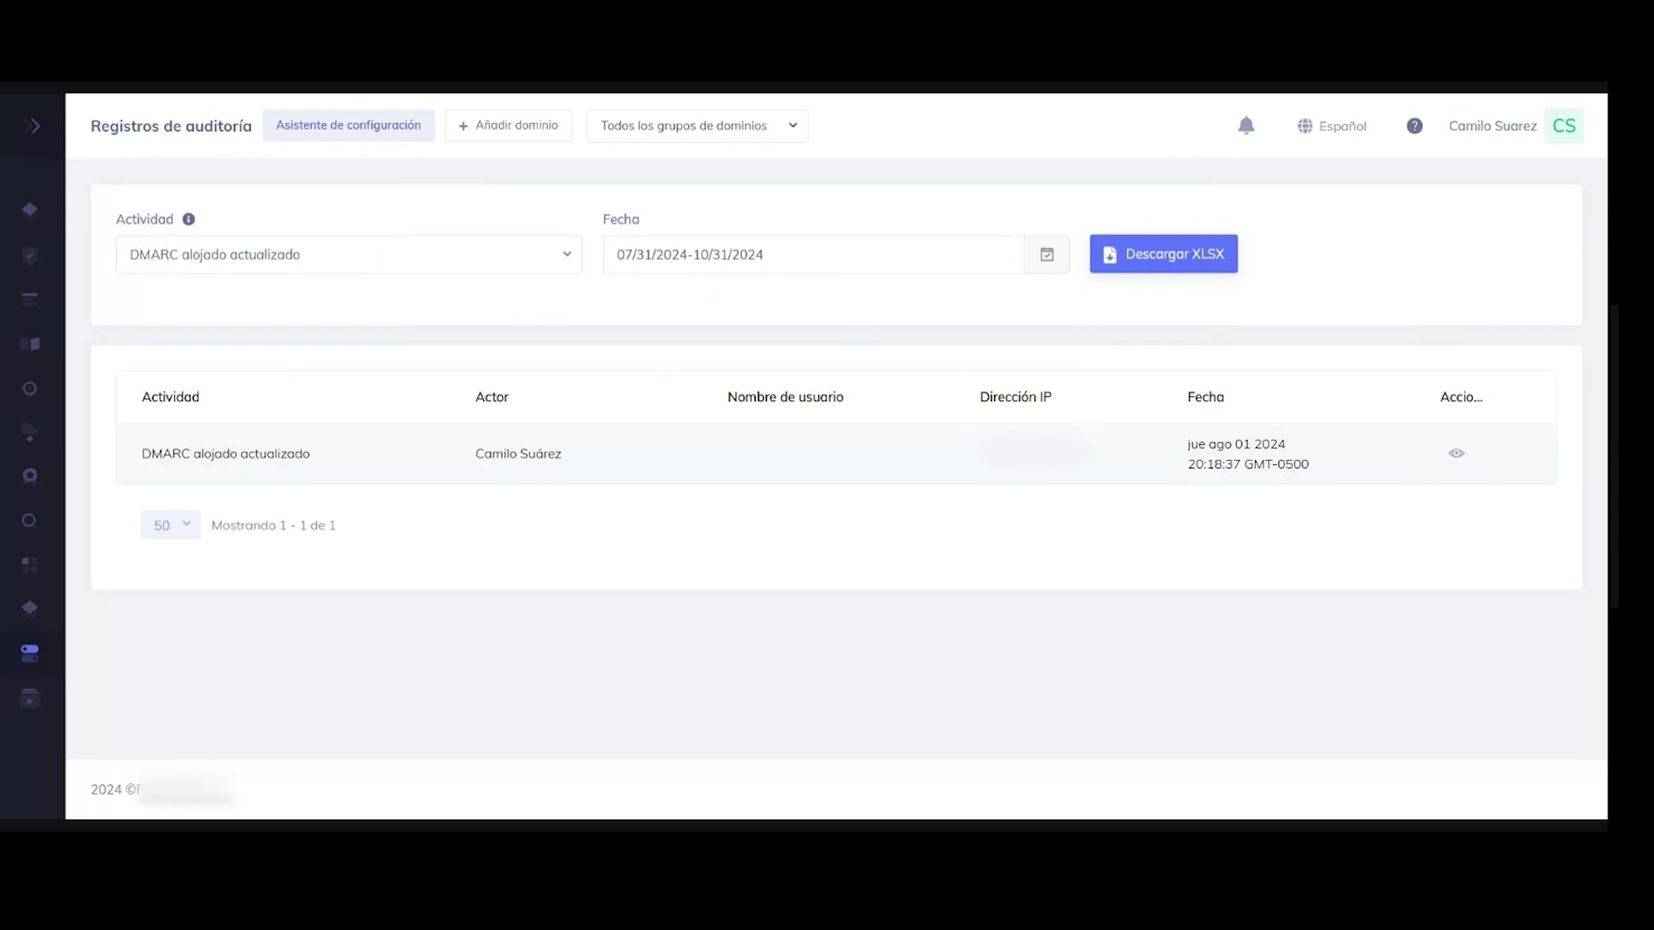
# Restore the audit log's activity filter to Todas las actividades
pyautogui.click(482, 272)
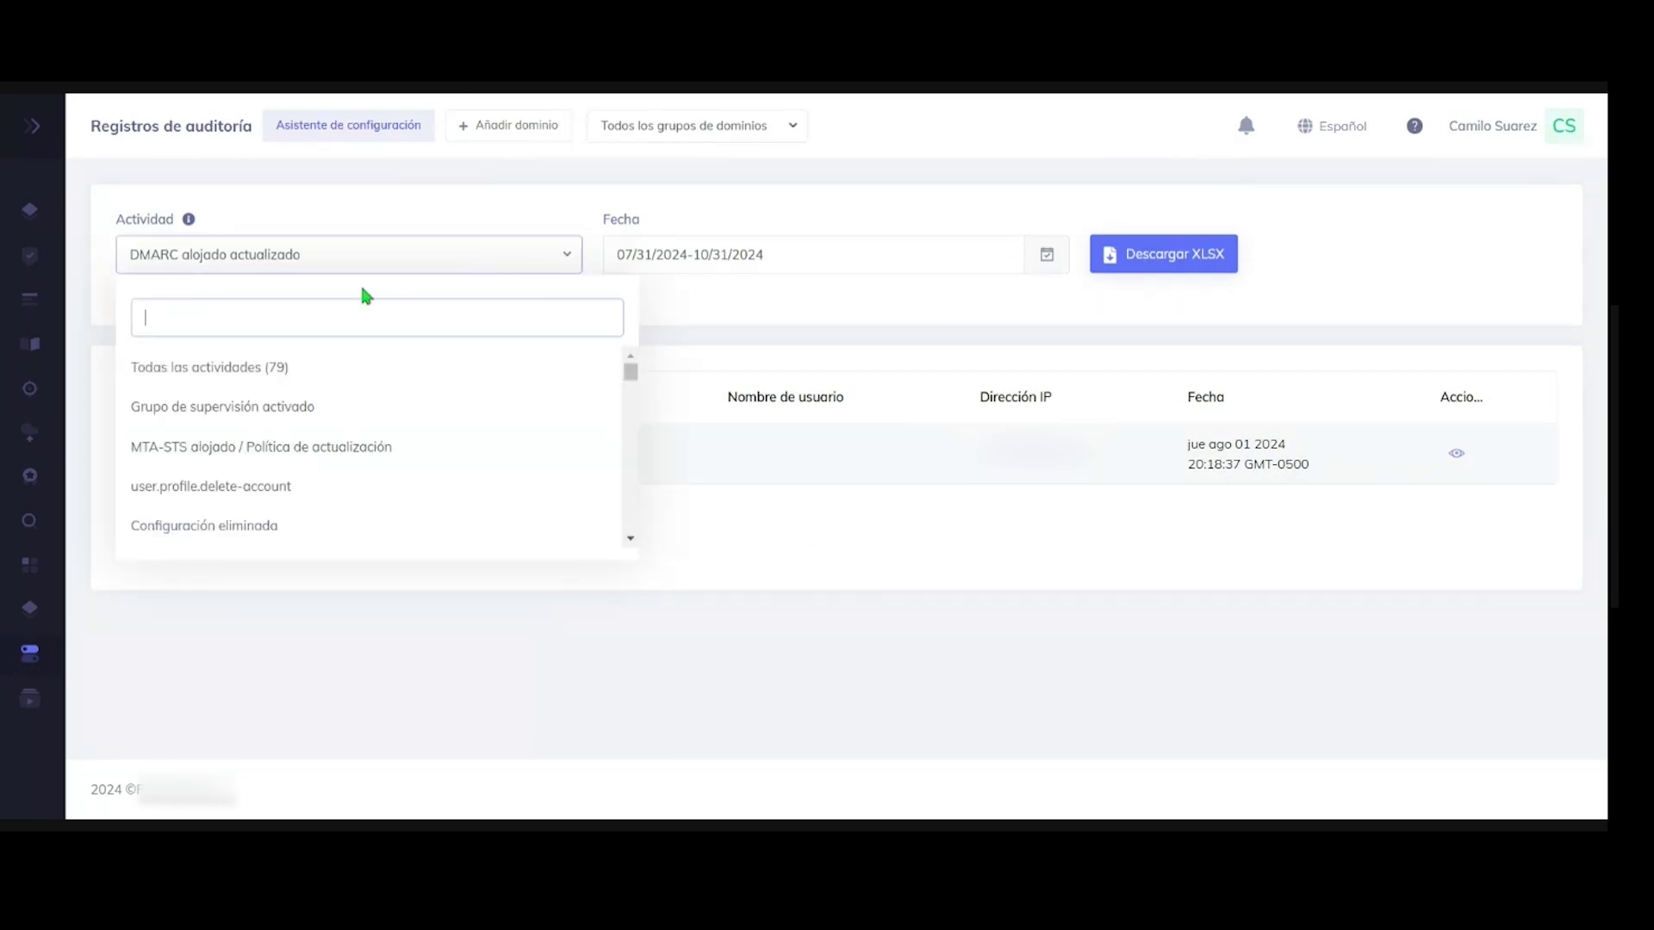
pyautogui.click(231, 369)
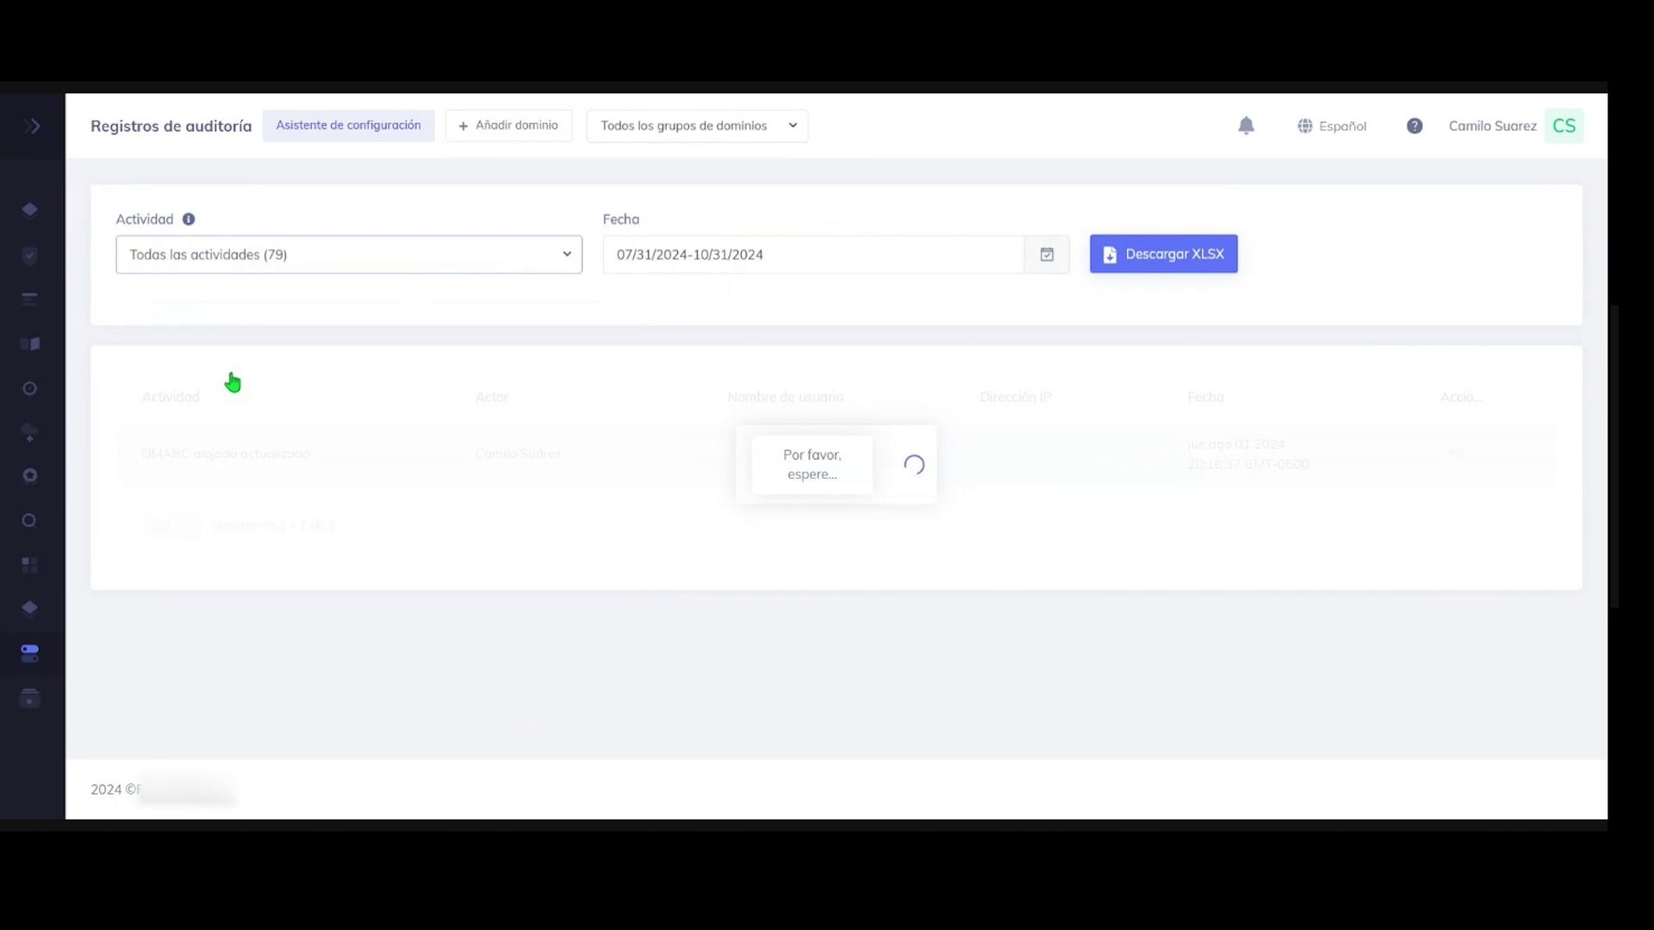